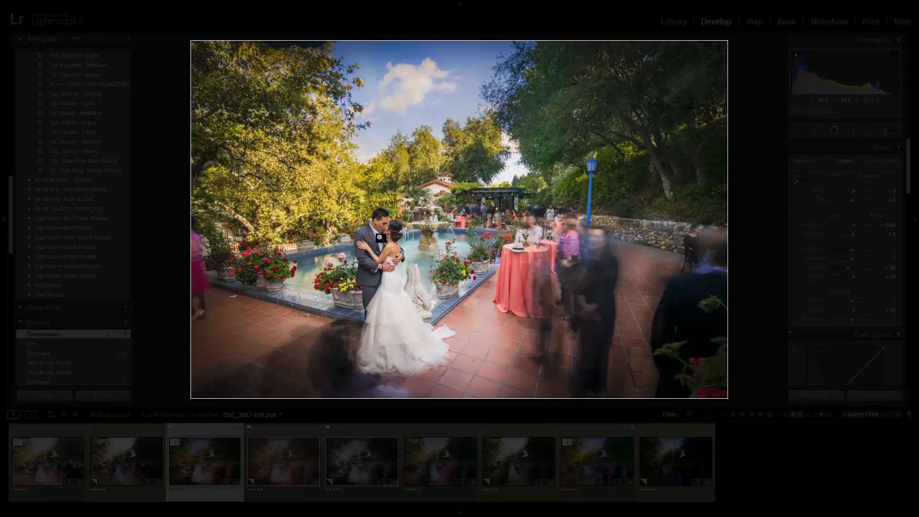
# Examine the finished composite DSC_3637-Edit.psd with the interface dimmed, and inspect the couple at 1:1 zoom.
pyautogui.press('l')
pyautogui.press('l')
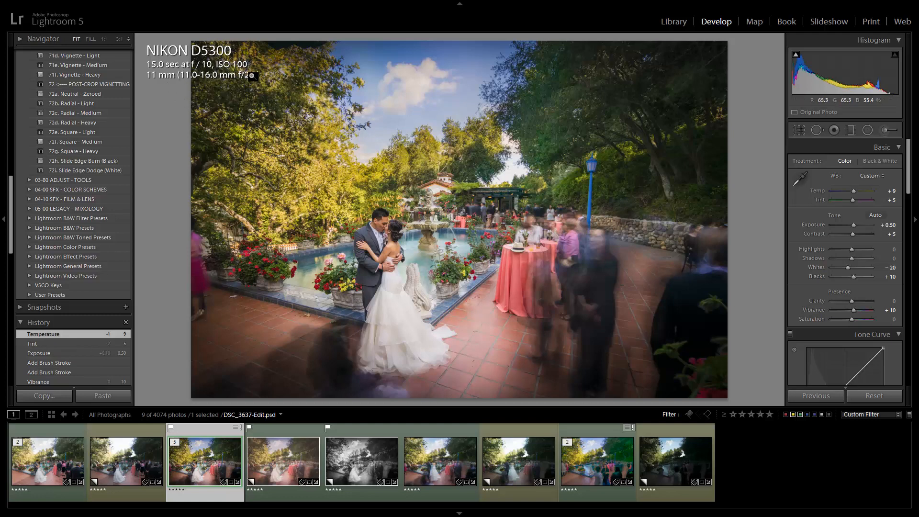
pyautogui.click(378, 241)
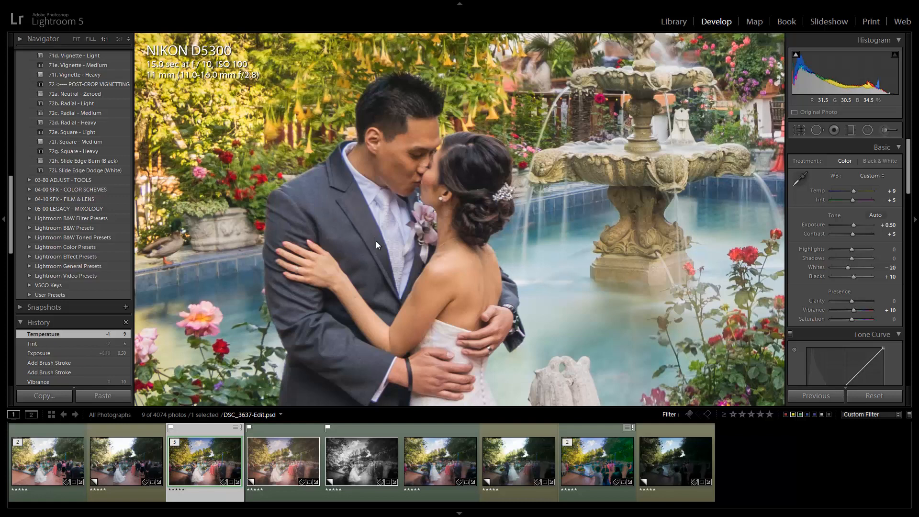
pyautogui.click(375, 240)
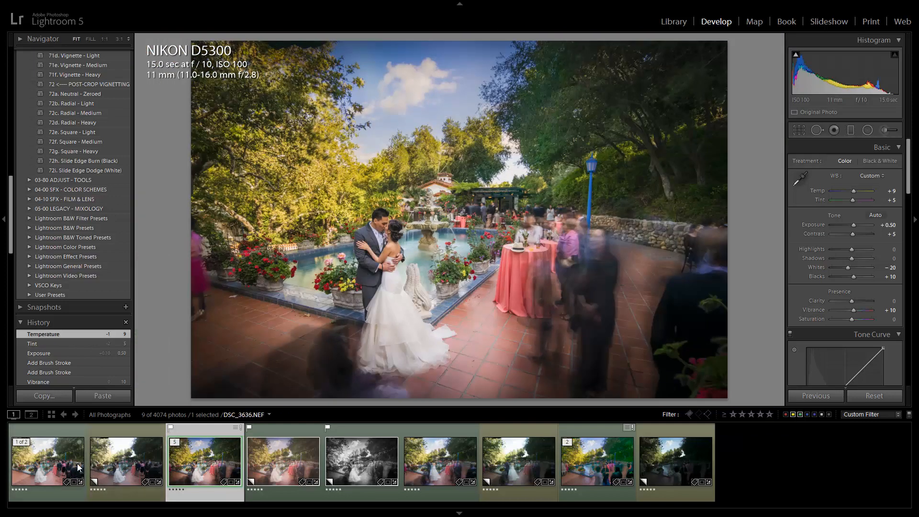
# Compare the DSC_3636.NEF and DSC_3637.NEF source exposures with the finished composite.
pyautogui.click(54, 465)
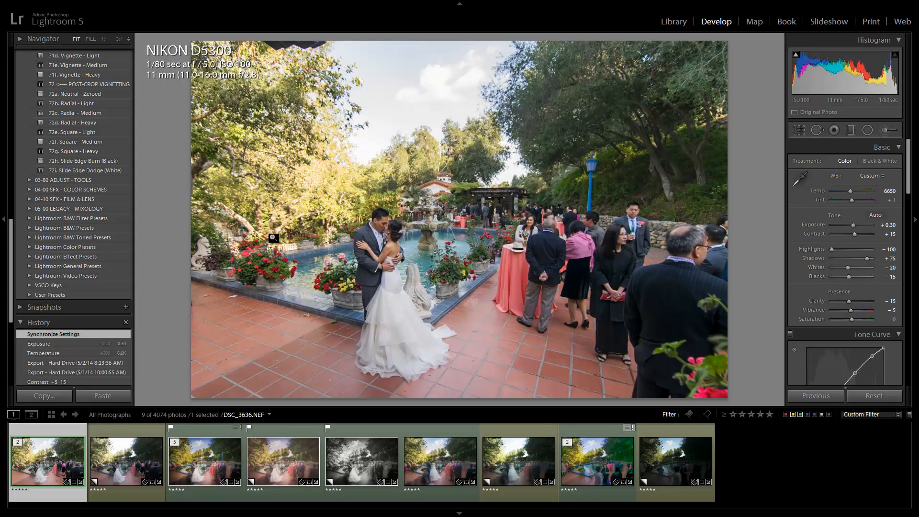
pyautogui.click(435, 466)
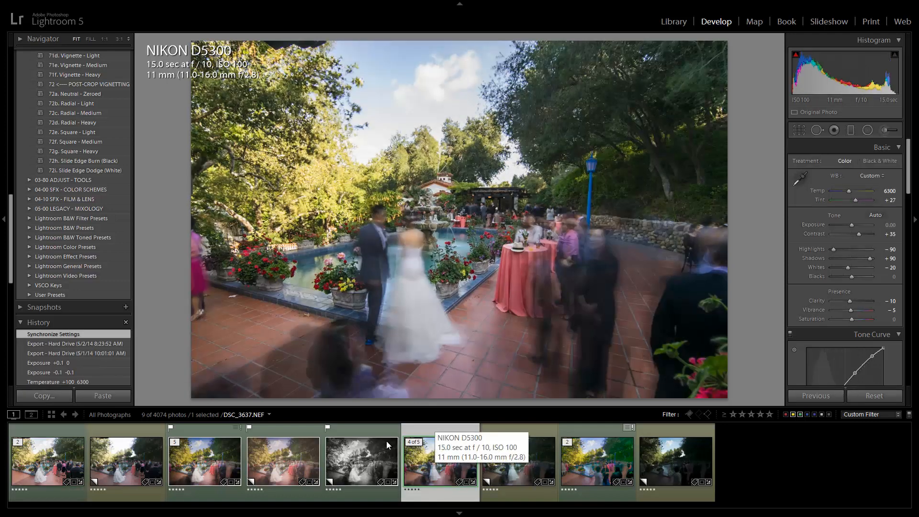
pyautogui.click(194, 463)
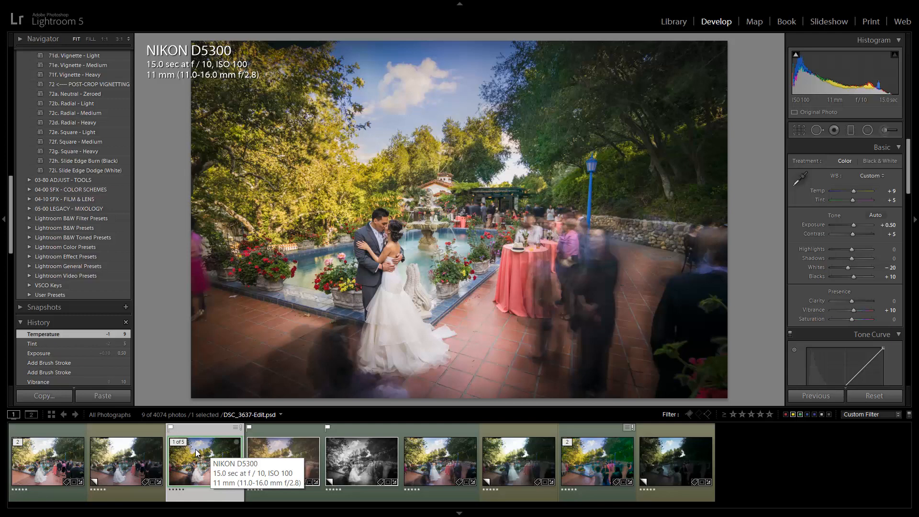
pyautogui.click(56, 471)
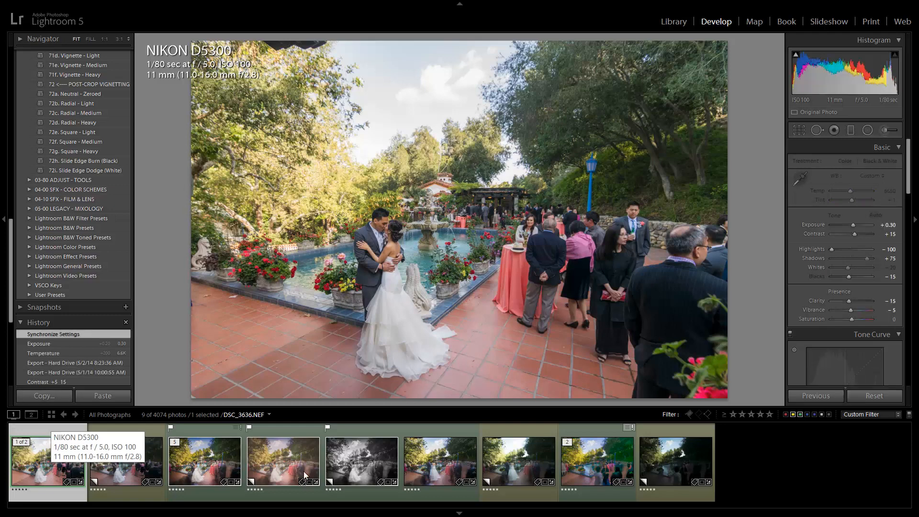
pyautogui.click(433, 467)
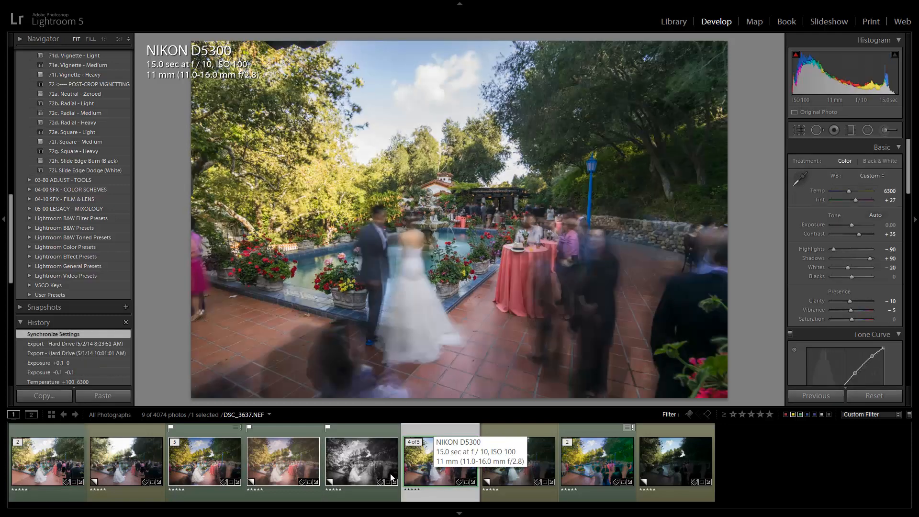
pyautogui.click(200, 471)
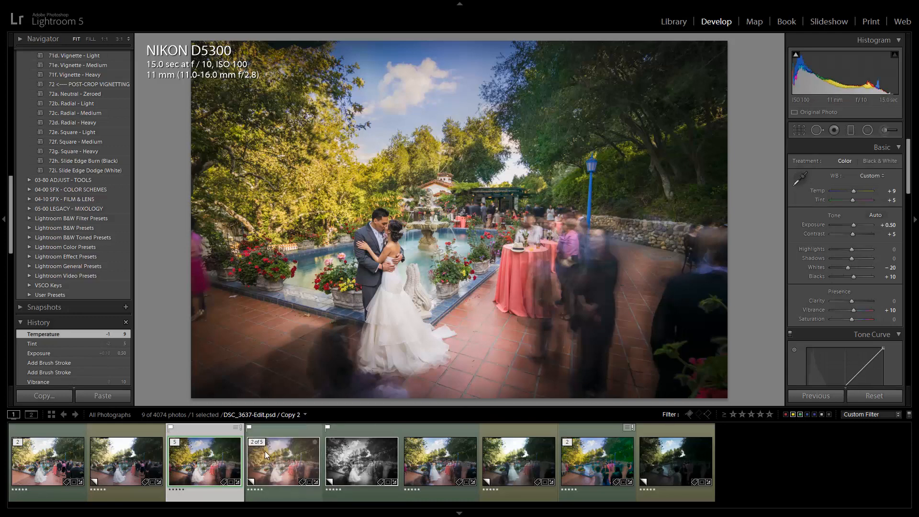
# Apply the preset 18a. HDR Max - Skin Desat to the unedited virtual copy of DSC_3636.NEF.
pyautogui.click(117, 467)
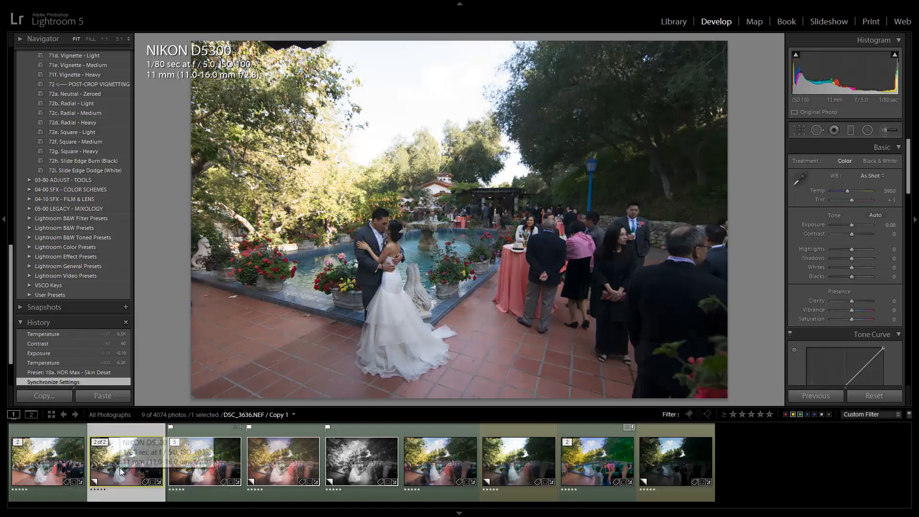
pyautogui.scroll(15, 93, 363)
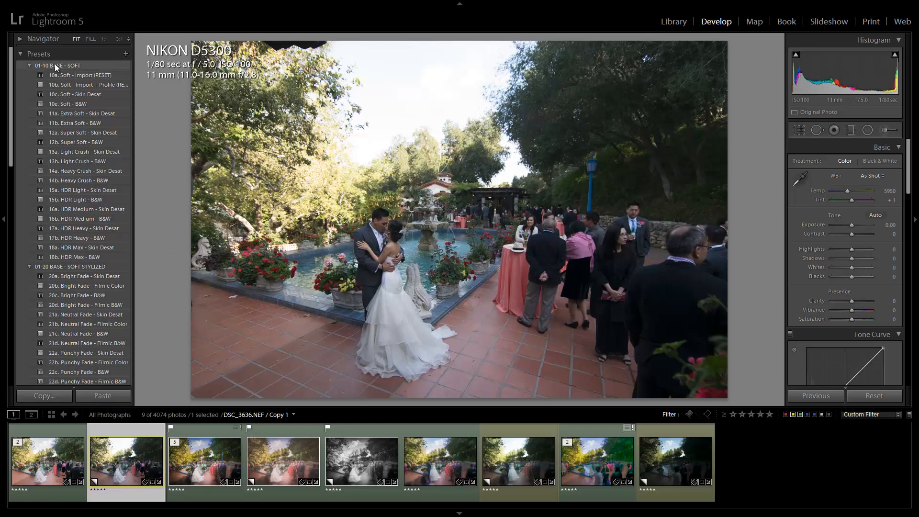
pyautogui.click(103, 248)
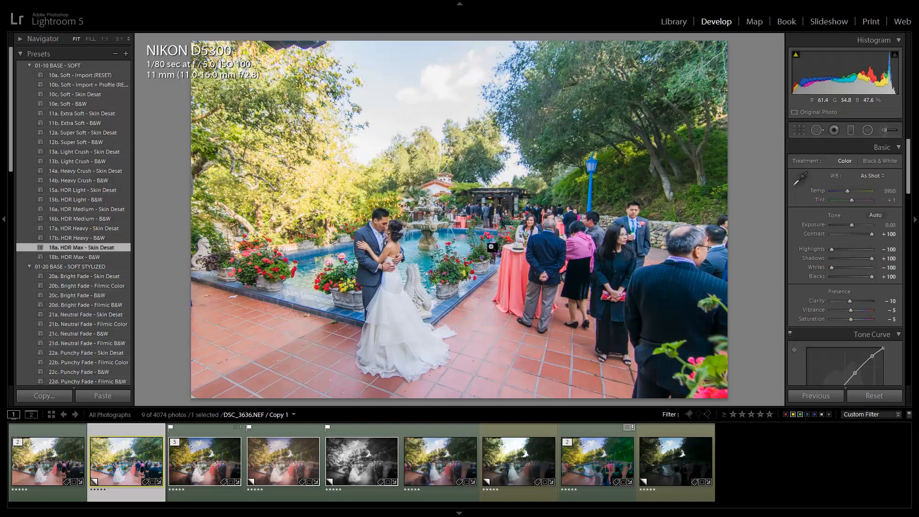
# Set the DSC_3636.NEF copy's temperature to 6550 and its exposure to −0.20.
pyautogui.press('shift')
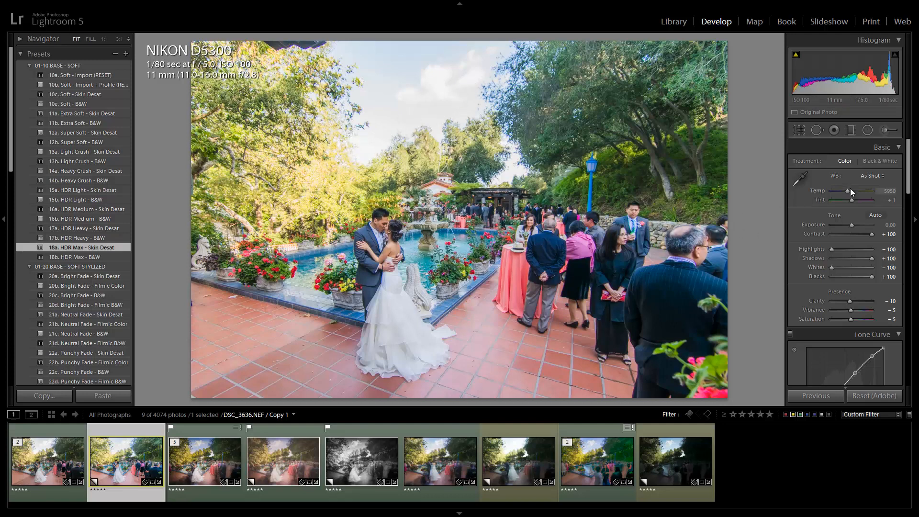
pyautogui.hotkey('shift', 'Up')
pyautogui.hotkey('shift', 'Up')
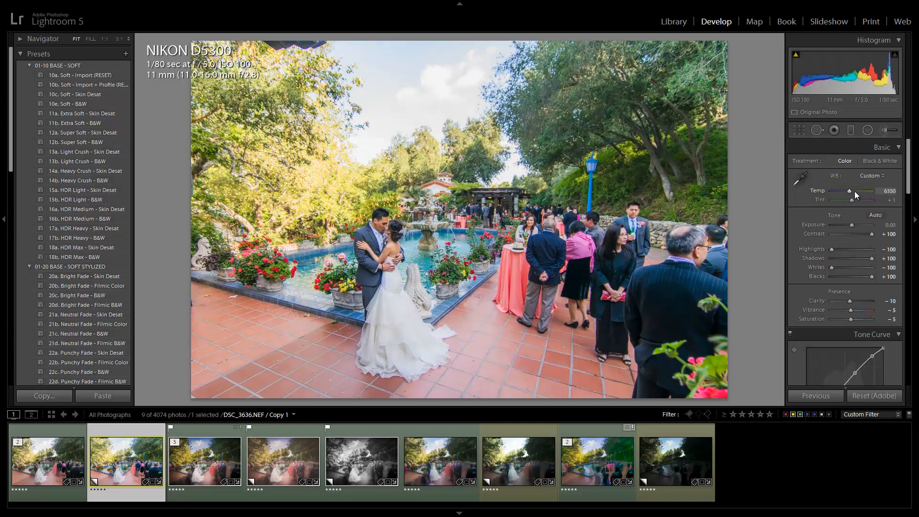
pyautogui.hotkey('shift', 'Up')
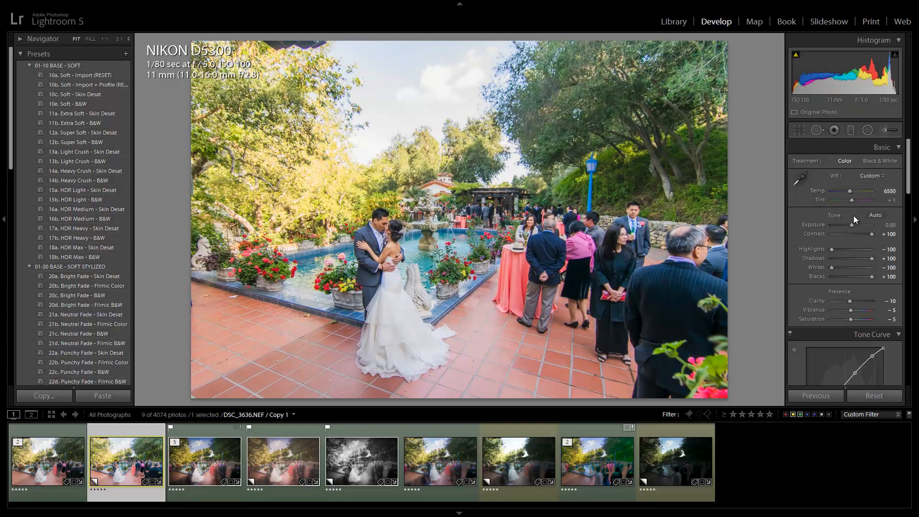
pyautogui.hotkey('shift', 'Down')
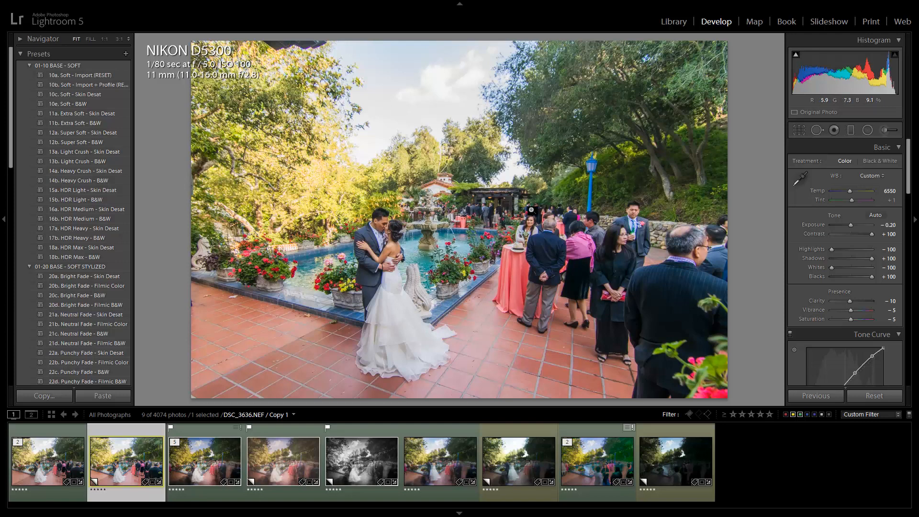
# Apply the previous photo's develop settings to the virtual copy of DSC_3637.NEF.
pyautogui.click(508, 472)
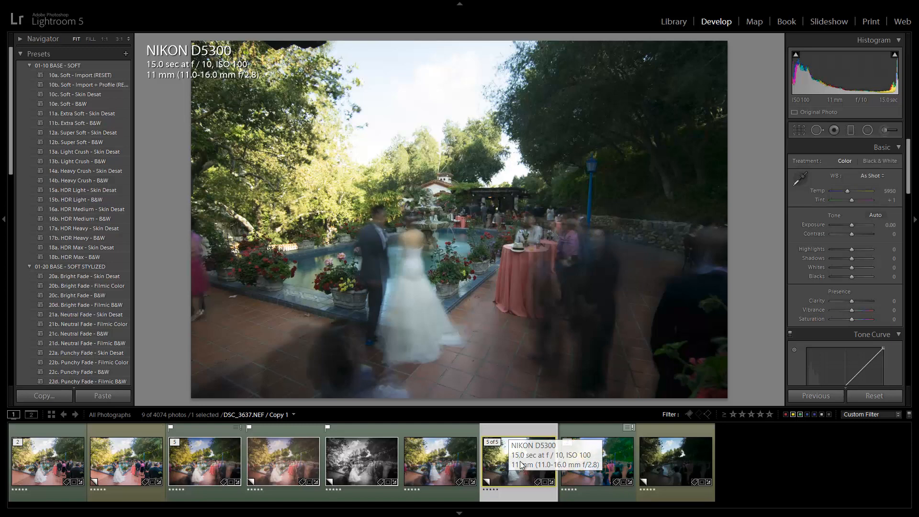
pyautogui.click(802, 395)
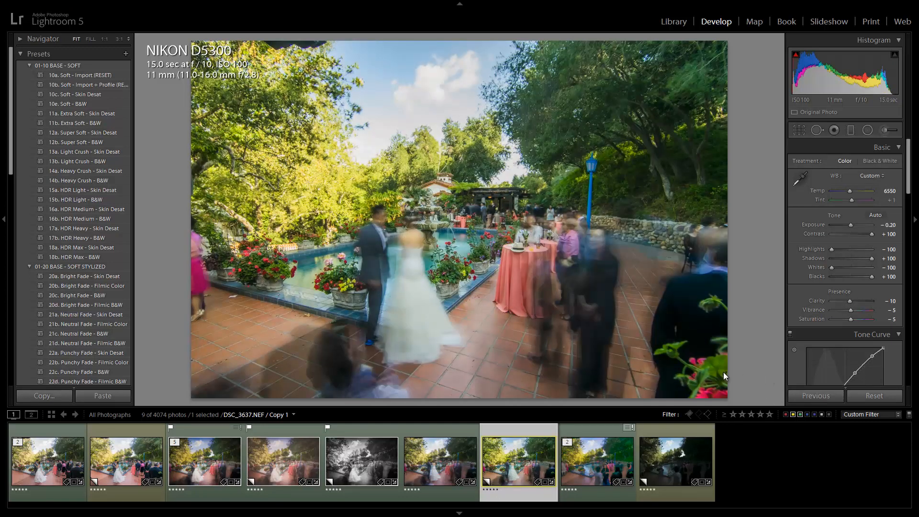
# Return to the DSC_3636.NEF copy, limit the filmstrip to yellow-labeled photos and label this photo yellow.
pyautogui.click(126, 461)
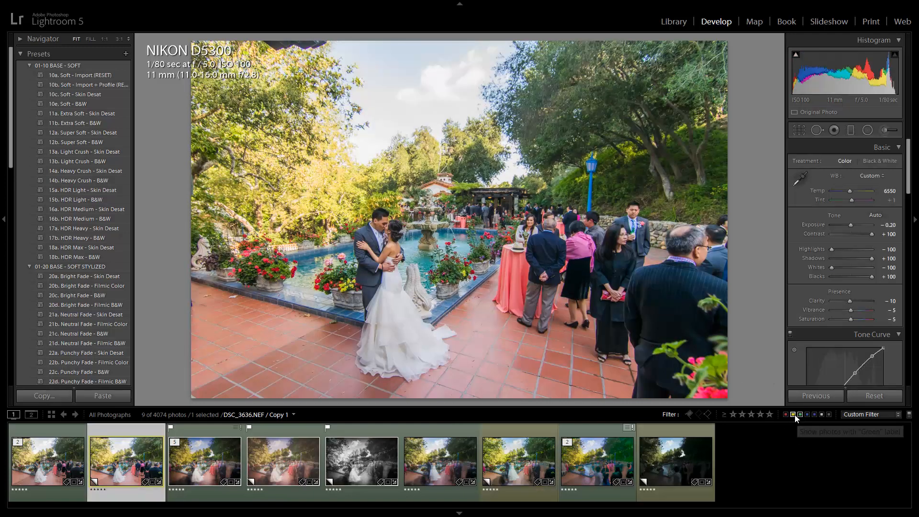
pyautogui.click(800, 413)
pyautogui.press('7')
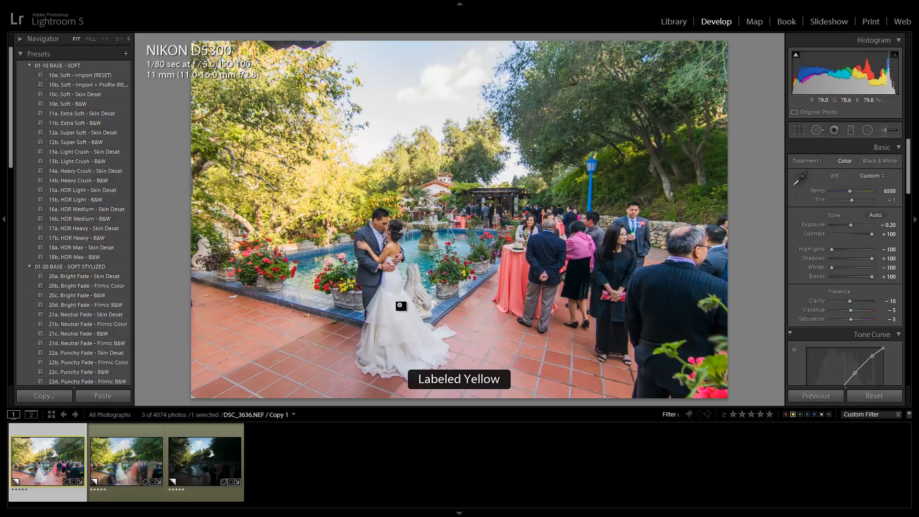
# Compare the two edited copies and set the tint of the DSC_3637.NEF copy to +31 to match their colors.
pyautogui.press('Right')
pyautogui.press('Left')
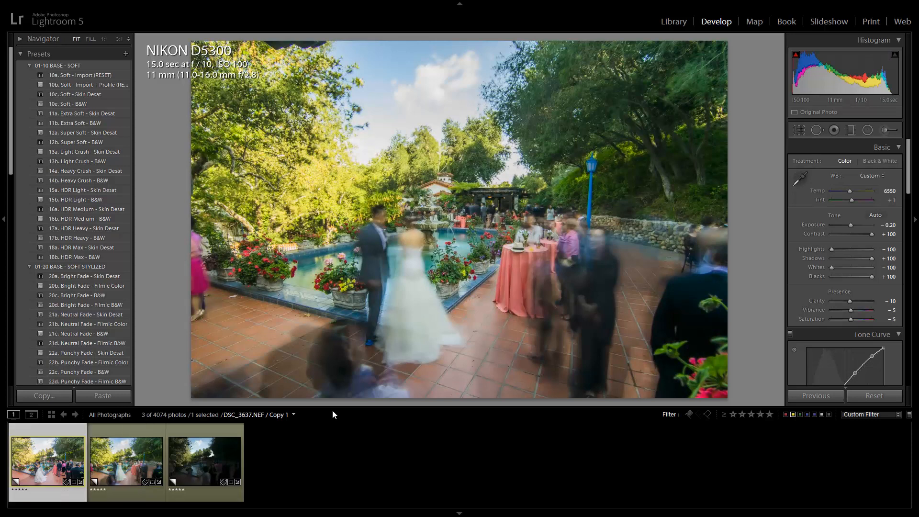
pyautogui.press('Right')
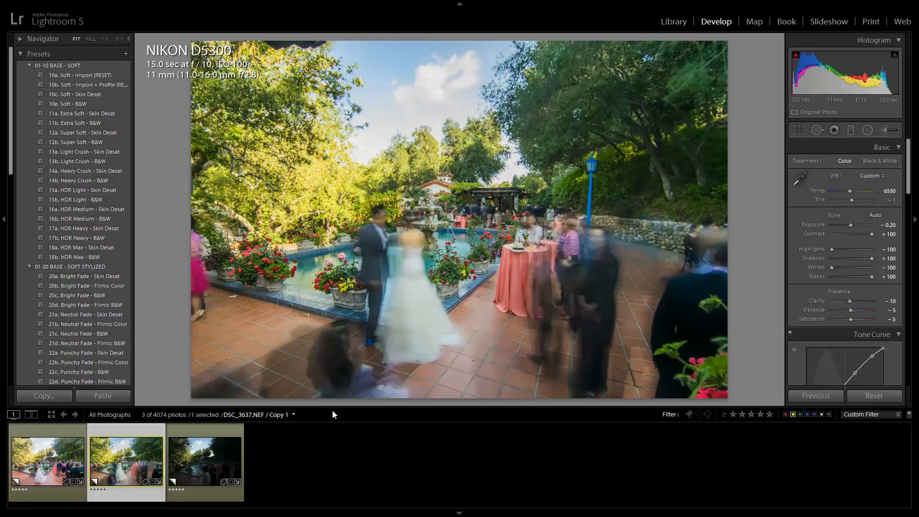
pyautogui.press('Left')
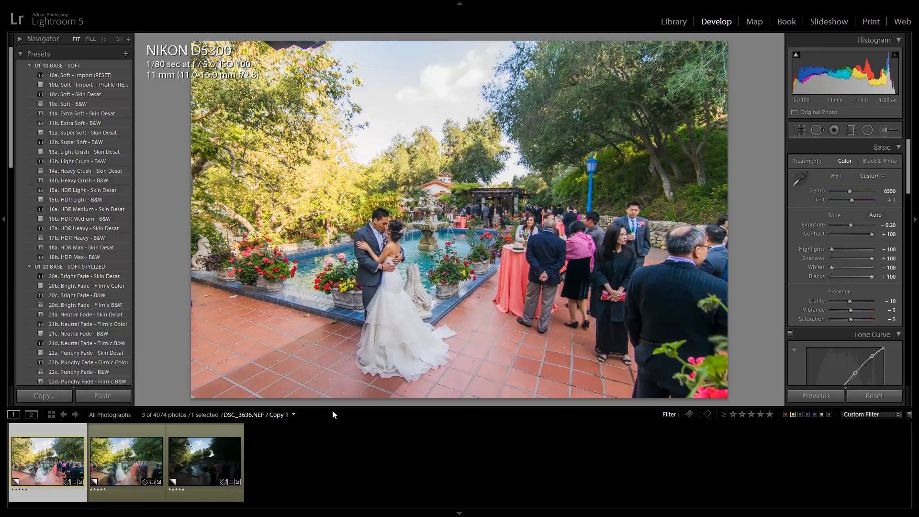
pyautogui.press('Right')
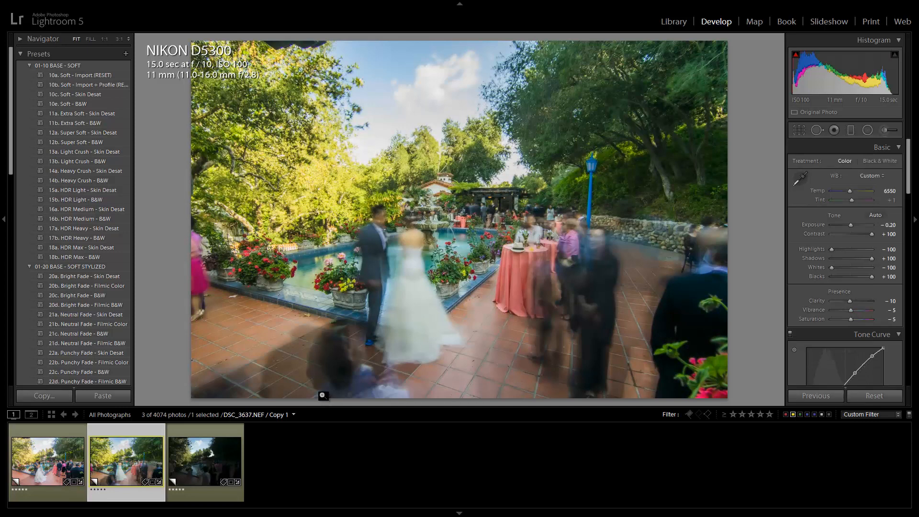
pyautogui.hotkey('shift', 'Up')
pyautogui.hotkey('shift', 'Up')
pyautogui.hotkey('shift', 'Up')
pyautogui.hotkey('shift', 'Up')
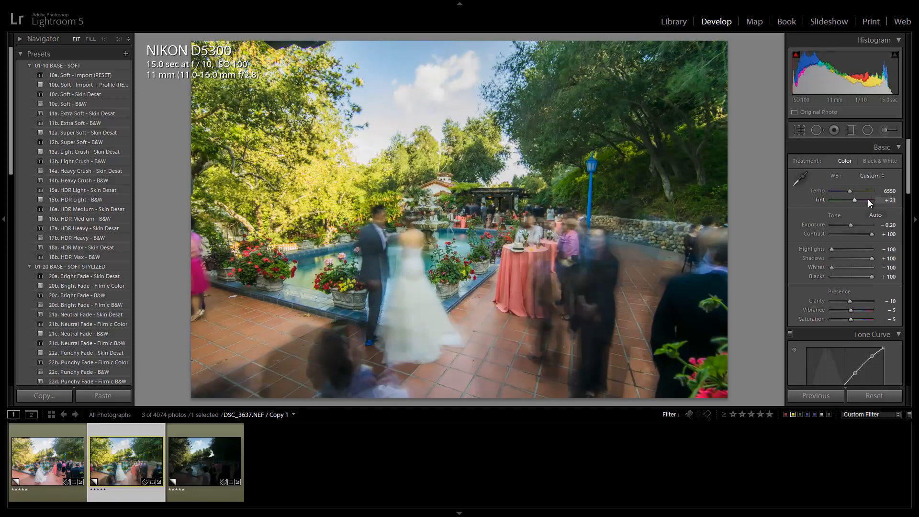
pyautogui.hotkey('shift', 'Up')
pyautogui.hotkey('shift', 'Up')
pyautogui.hotkey('shift', 'Up')
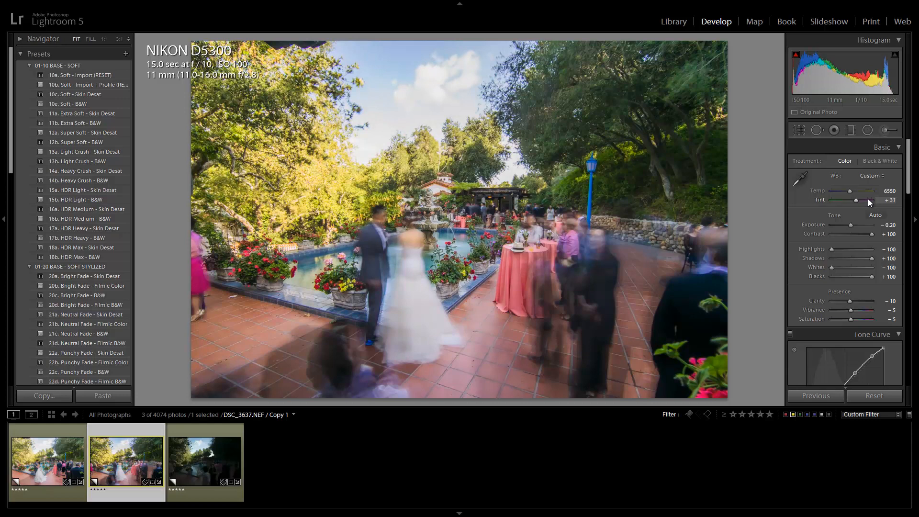
pyautogui.press('Left')
pyautogui.press('Right')
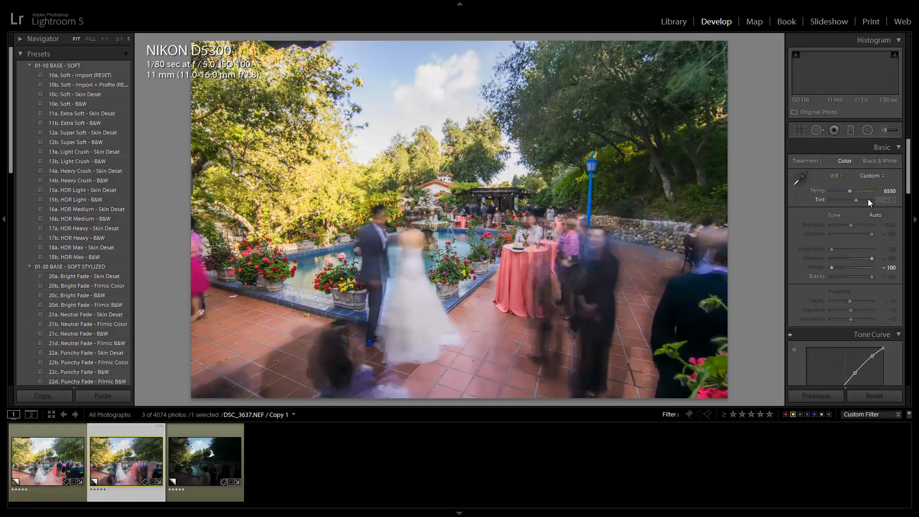
# Apply the previous photo's develop settings to the dark virtual copy of DSC_3641.NEF.
pyautogui.press('Right')
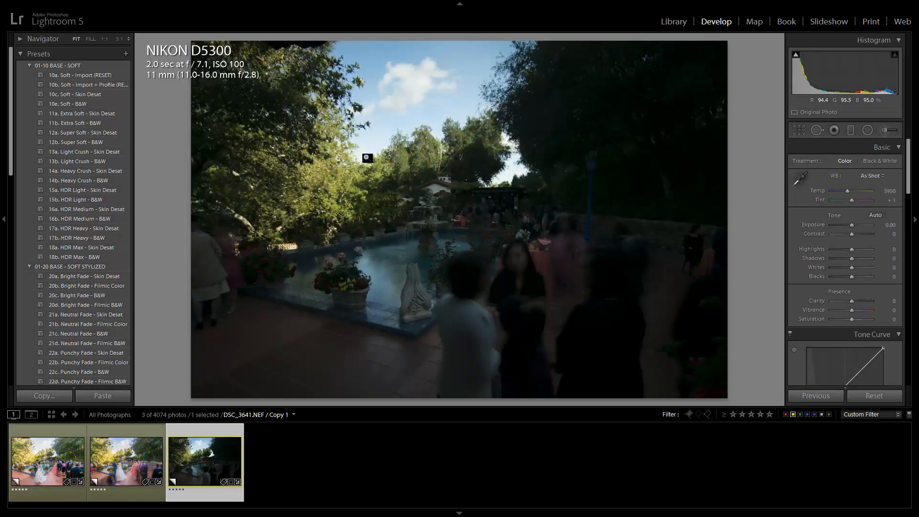
pyautogui.click(811, 395)
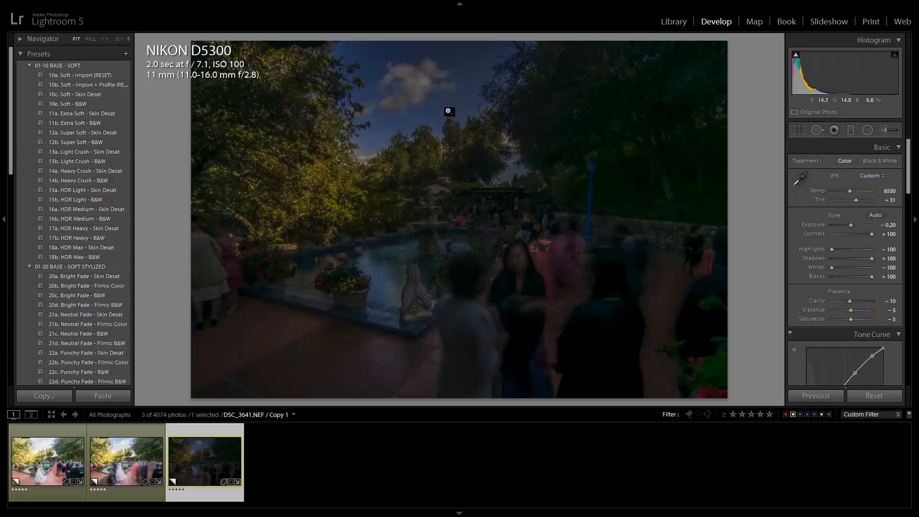
# Raise the DSC_3641.NEF copy's highlights to −20 and its whites to 0.
pyautogui.moveTo(831, 249); pyautogui.dragTo(846, 251)
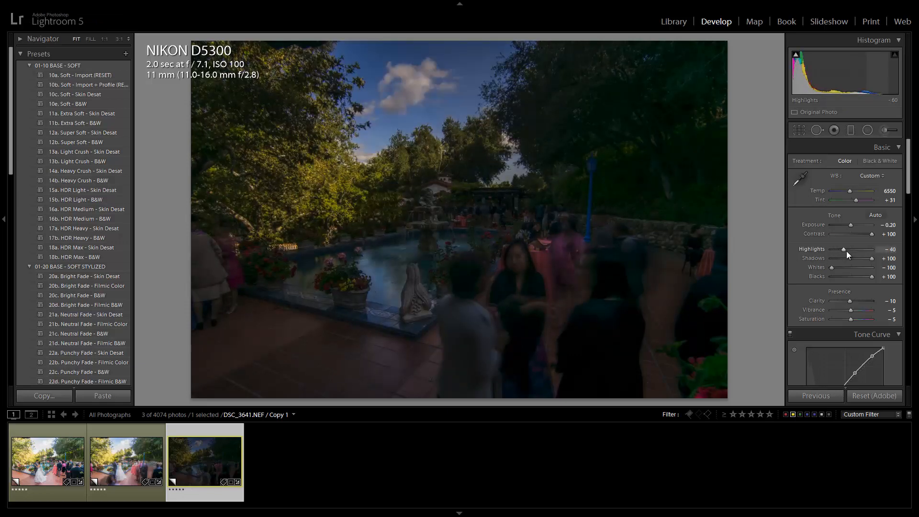
pyautogui.hotkey('shift', 'Up')
pyautogui.hotkey('shift', 'Up')
pyautogui.hotkey('shift', 'Up')
pyautogui.hotkey('shift', 'Up')
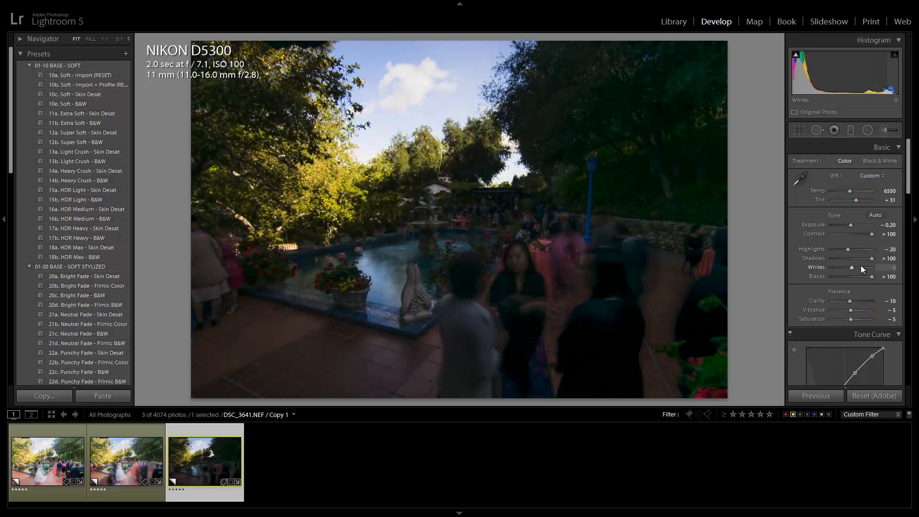
# Lower the DSC_3641.NEF copy's shadows to 0, whites to −40 and blacks to +20.
pyautogui.hotkey('shift', 'Down')
pyautogui.hotkey('shift', 'Down')
pyautogui.hotkey('shift', 'Down')
pyautogui.hotkey('shift', 'Down')
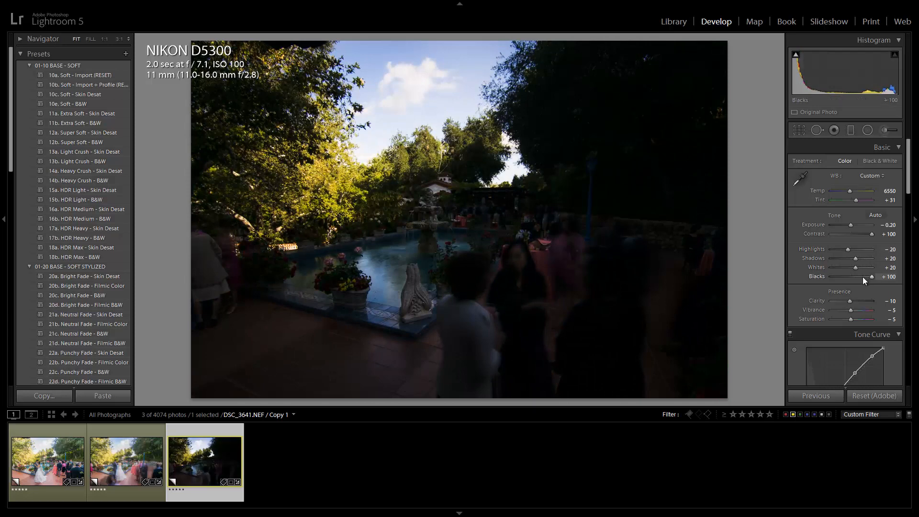
pyautogui.hotkey('shift', 'Down')
pyautogui.hotkey('shift', 'Down')
pyautogui.hotkey('shift', 'Down')
pyautogui.hotkey('shift', 'Down')
pyautogui.hotkey('shift', 'Down')
pyautogui.hotkey('shift', 'Down')
pyautogui.hotkey('shift', 'Down')
pyautogui.hotkey('shift', 'Down')
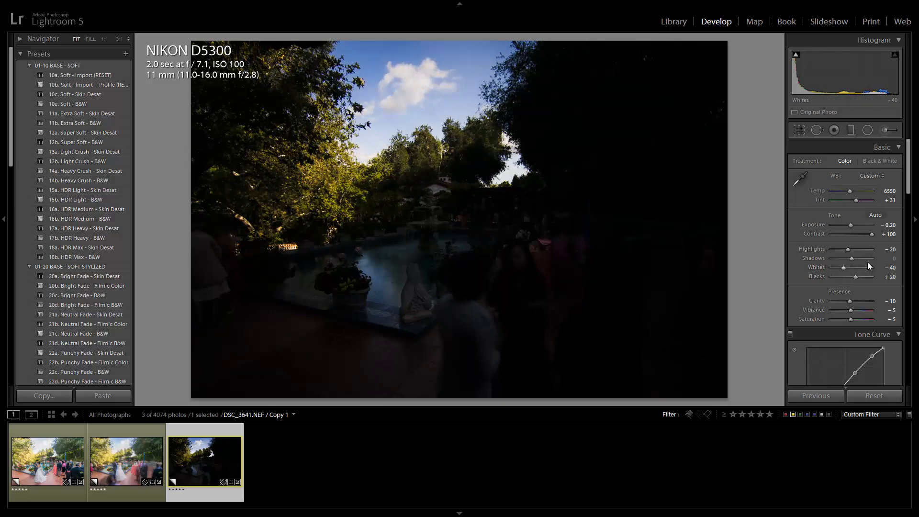
# Raise both the shadows and the blacks of the DSC_3641.NEF copy to +100.
pyautogui.hotkey('shift', 'Up')
pyautogui.hotkey('shift', 'Up')
pyautogui.hotkey('shift', 'Up')
pyautogui.hotkey('shift', 'Up')
pyautogui.hotkey('shift', 'Up')
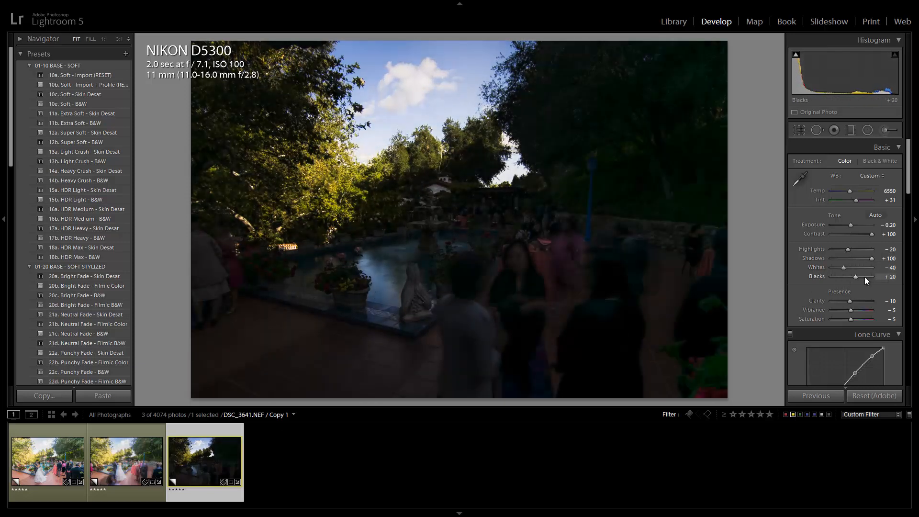
pyautogui.hotkey('shift', 'Up')
pyautogui.hotkey('shift', 'Up')
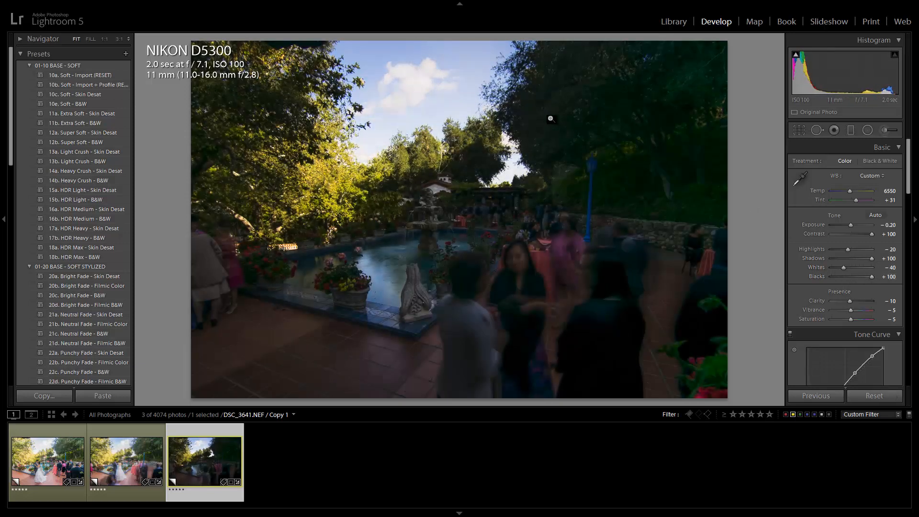
# Compare the dark DSC_3641.NEF copy with the DSC_3637.NEF copy and lower its highlights to −40.
pyautogui.click(126, 433)
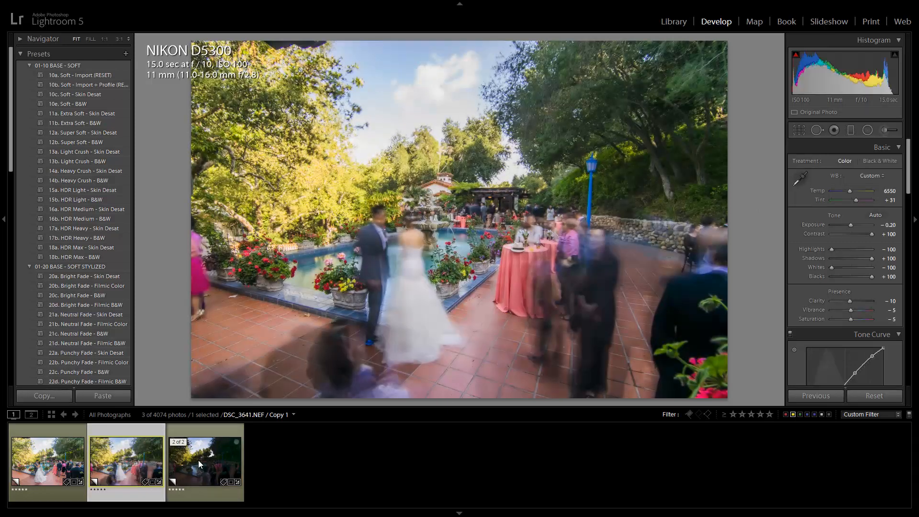
pyautogui.click(198, 461)
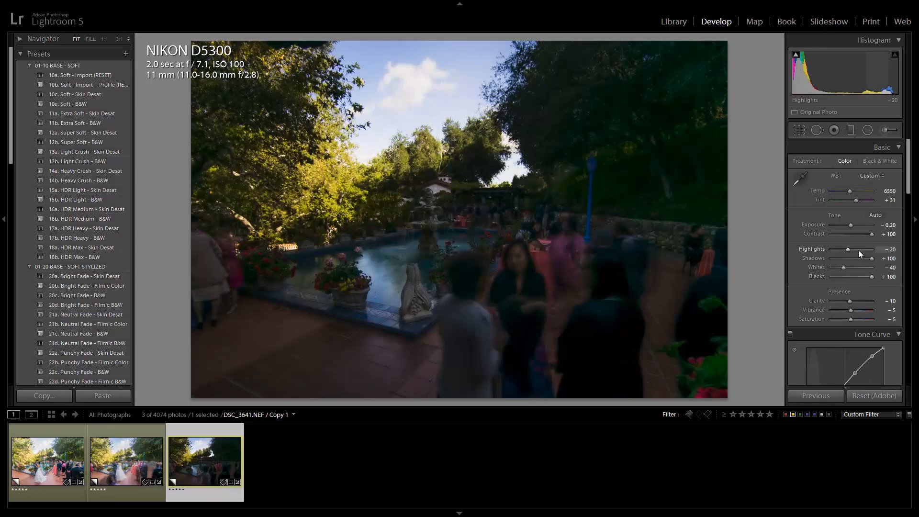
pyautogui.hotkey('shift', 'Down')
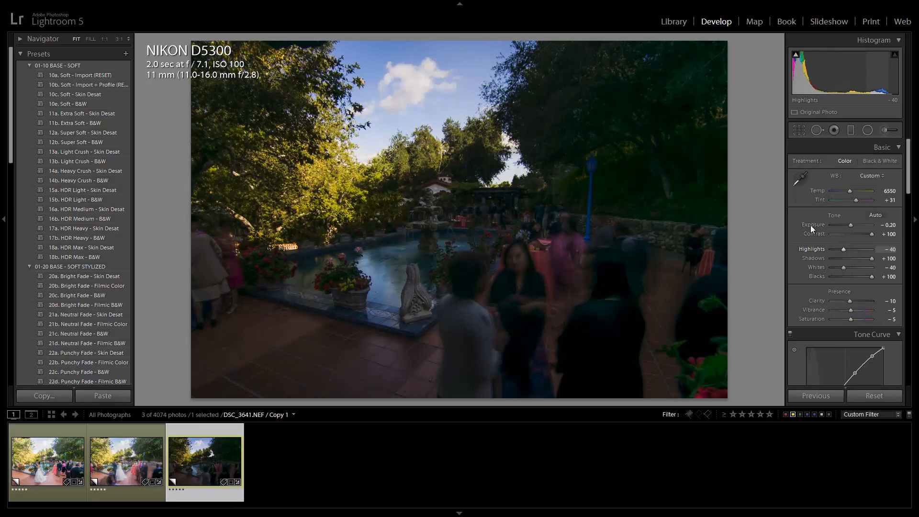
# Raise the DSC_3641.NEF copy's exposure to +1.50.
pyautogui.doubleClick(864, 228)
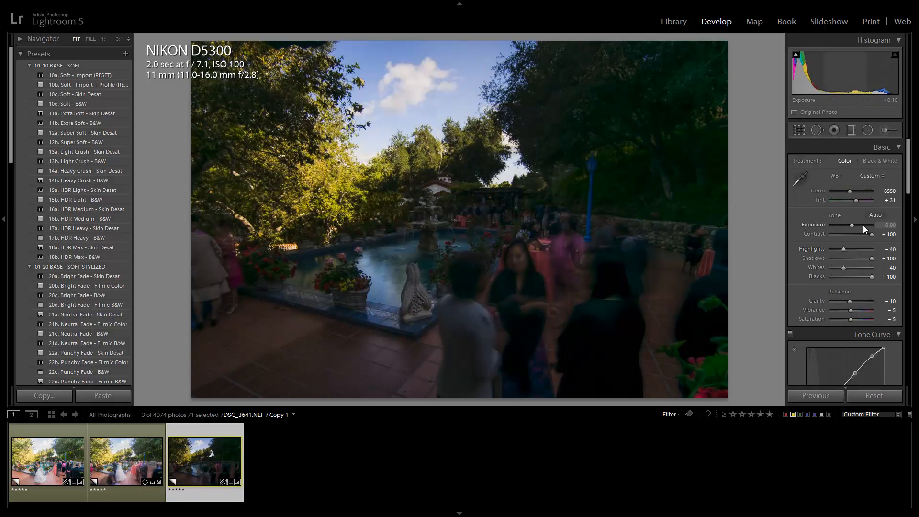
pyautogui.press('Up')
pyautogui.press('Up')
pyautogui.press('Up')
pyautogui.press('Up')
pyautogui.press('Up')
pyautogui.press('Up')
pyautogui.press('Up')
pyautogui.press('Up')
pyautogui.press('Up')
pyautogui.press('Up')
pyautogui.press('Up')
pyautogui.press('Up')
pyautogui.press('Up')
pyautogui.press('Up')
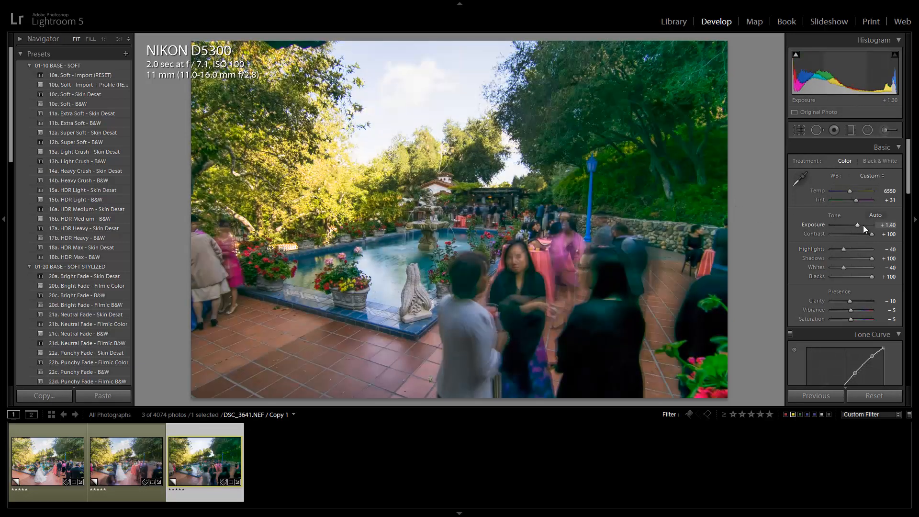
pyautogui.press('Up')
pyautogui.press('Up')
pyautogui.press('Up')
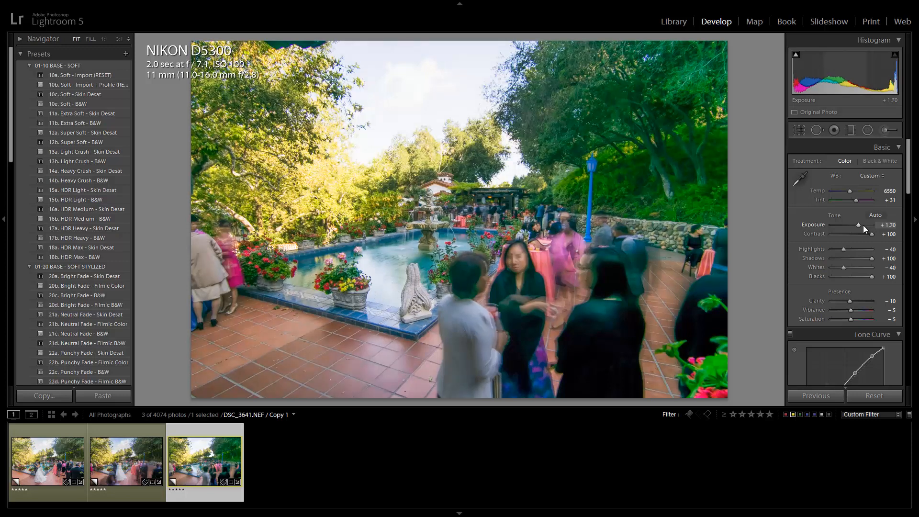
pyautogui.press('Down')
pyautogui.press('Down')
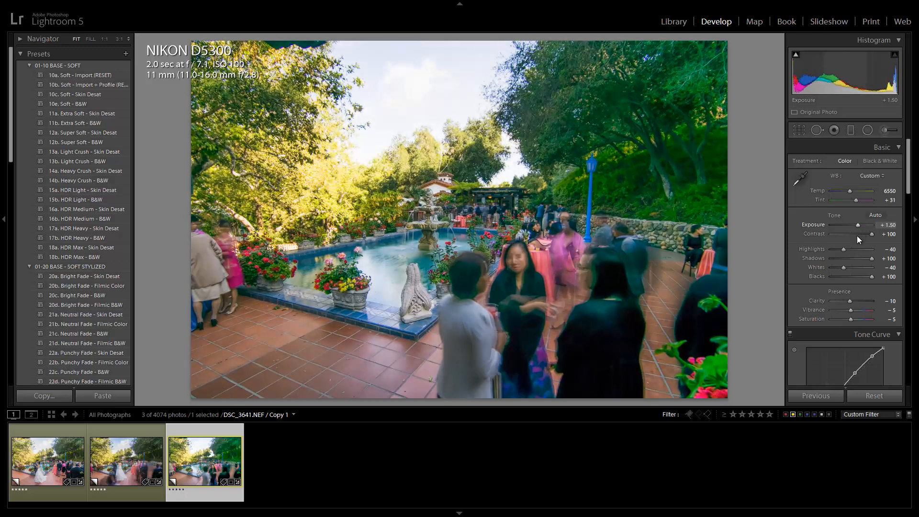
# Lower the DSC_3641.NEF copy's highlights to −85.
pyautogui.press('Down')
pyautogui.press('Down')
pyautogui.press('Down')
pyautogui.press('Down')
pyautogui.press('Down')
pyautogui.press('Down')
pyautogui.press('Down')
pyautogui.press('Down')
pyautogui.press('Down')
pyautogui.press('Down')
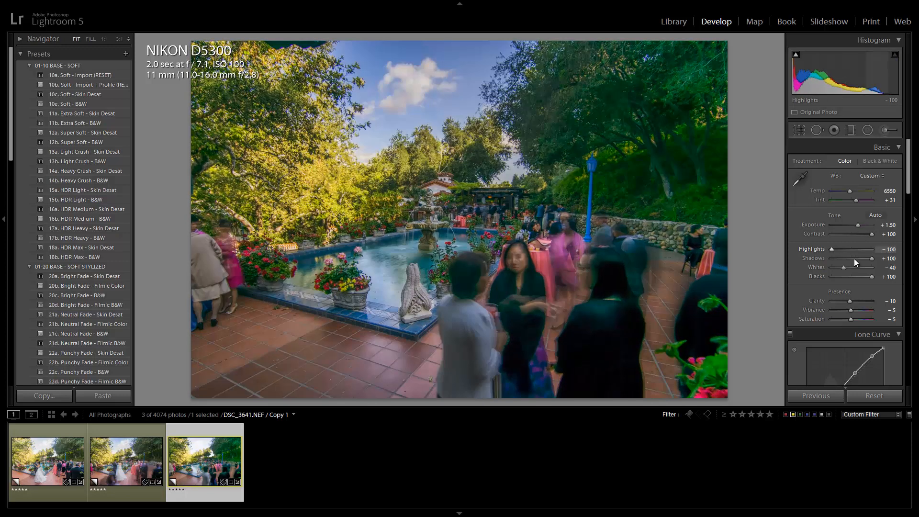
pyautogui.press('Up')
pyautogui.press('Up')
pyautogui.press('Up')
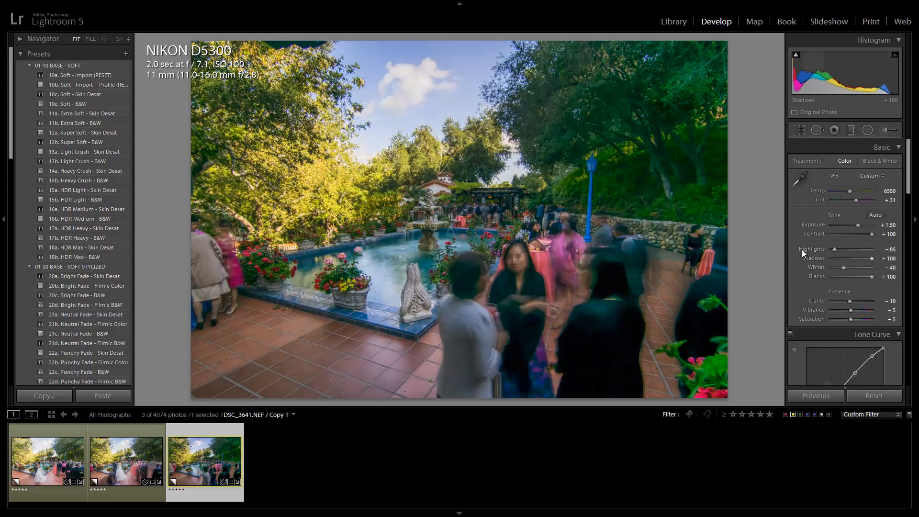
# Compare the brightness and color of the DSC_3641.NEF copy with the DSC_3637.NEF and DSC_3636.NEF copies.
pyautogui.click(129, 479)
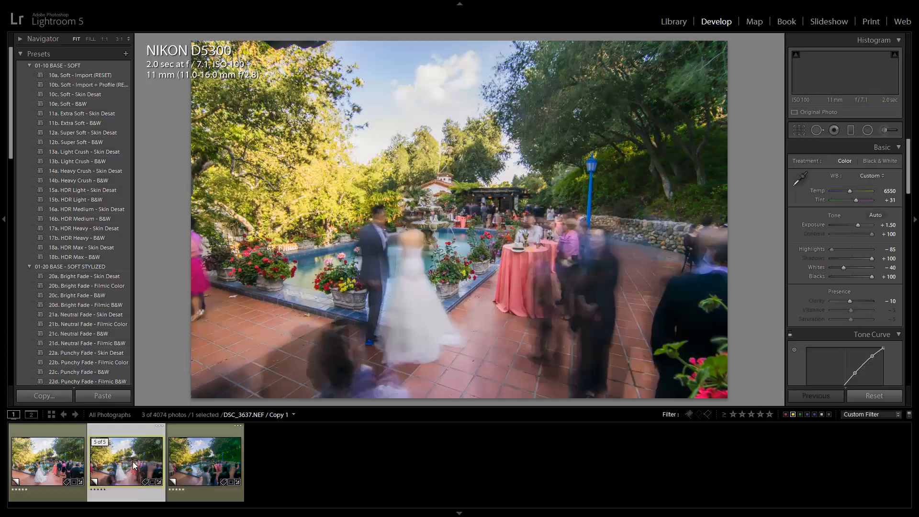
pyautogui.click(205, 465)
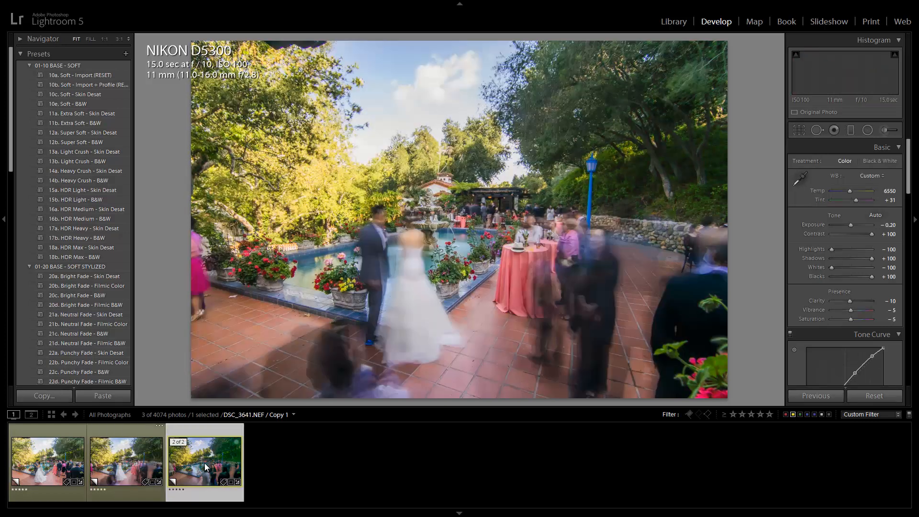
pyautogui.click(123, 461)
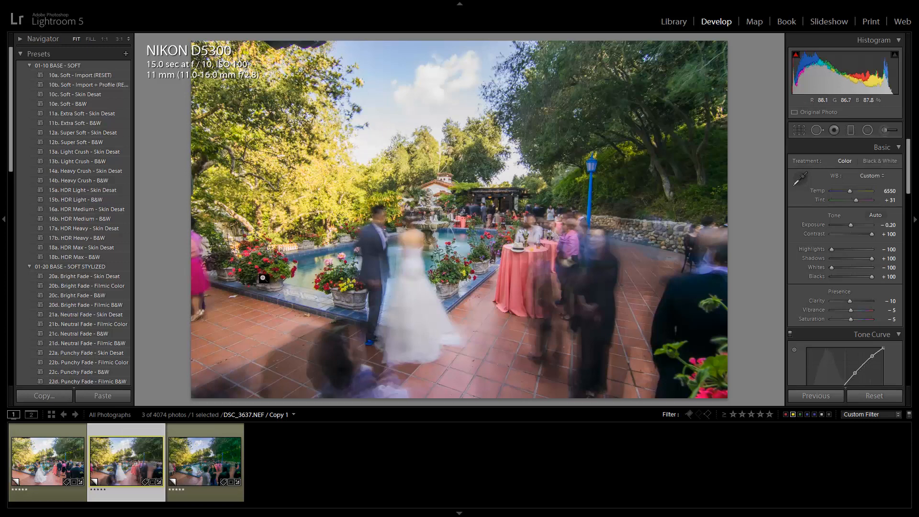
pyautogui.click(211, 459)
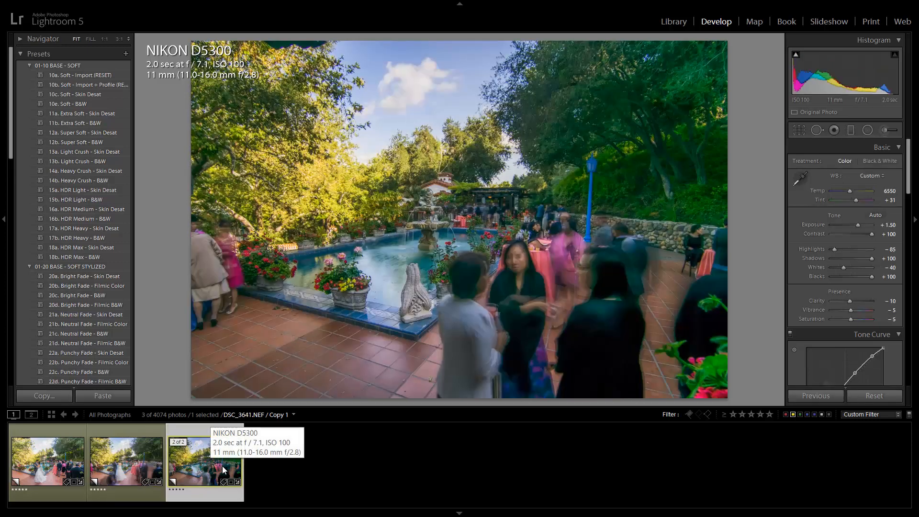
pyautogui.click(56, 466)
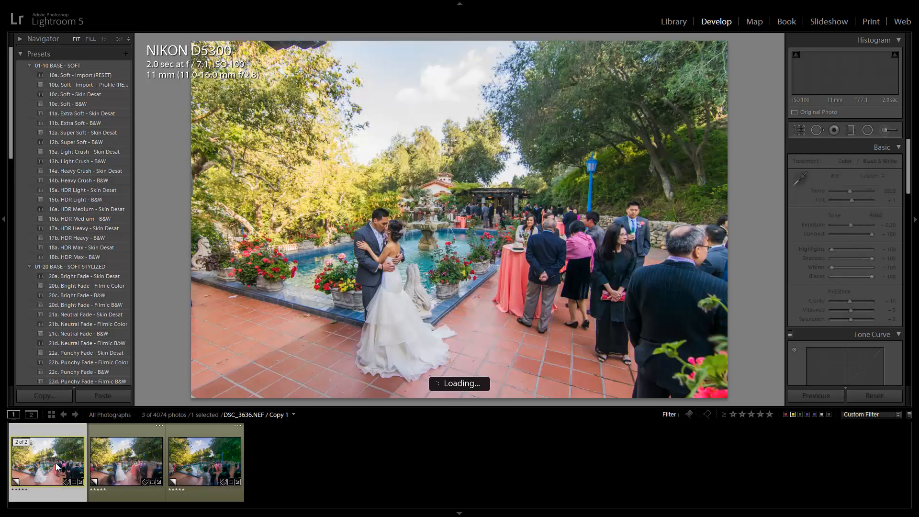
# Select all three exposure copies and open them for editing in Photoshop.
pyautogui.click(132, 467)
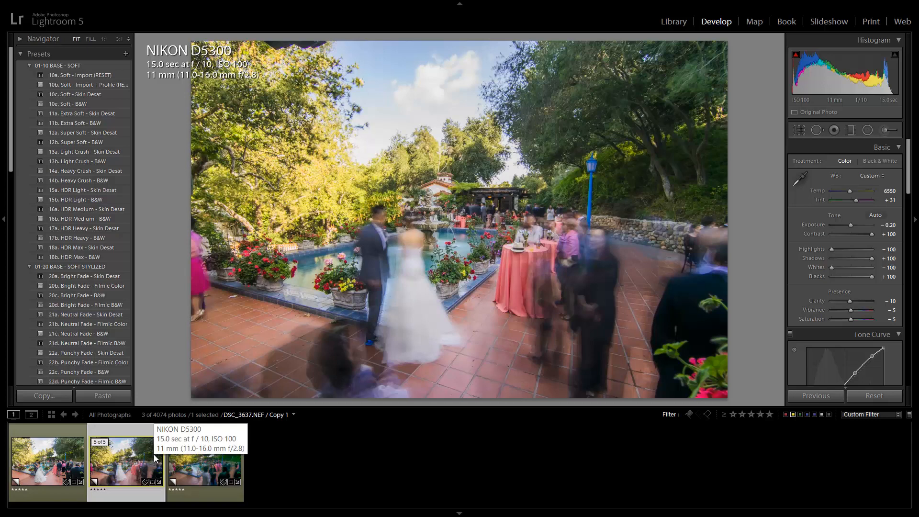
pyautogui.keyDown('shift'); pyautogui.click(197, 470); pyautogui.keyUp('shift')
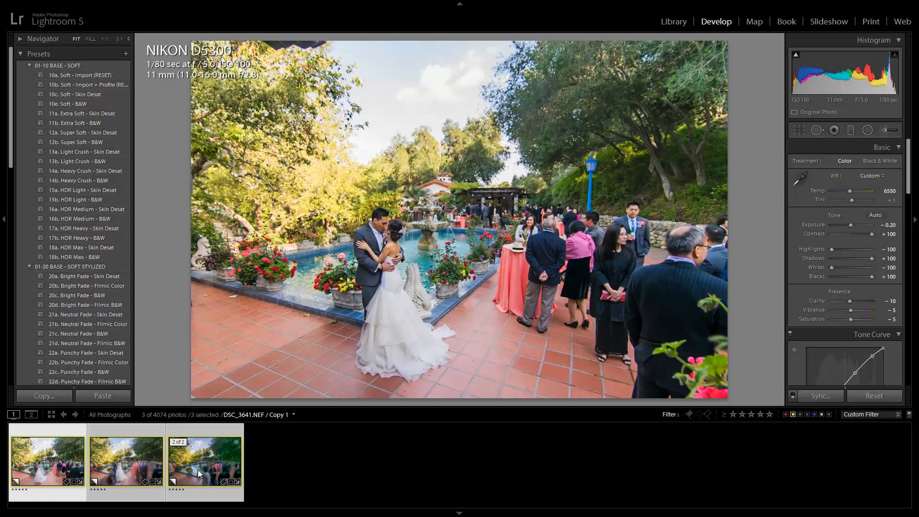
pyautogui.hotkey('ctrl', 'e')
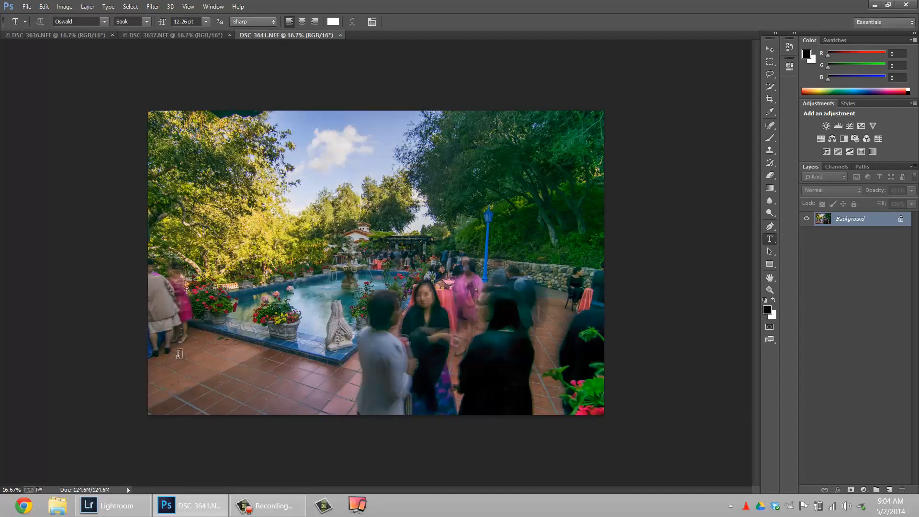
# Copy the entire DSC_3641.NEF image, close it without saving, and paste it as a new layer into DSC_3637.NEF.
pyautogui.hotkey('ctrl', 'a')
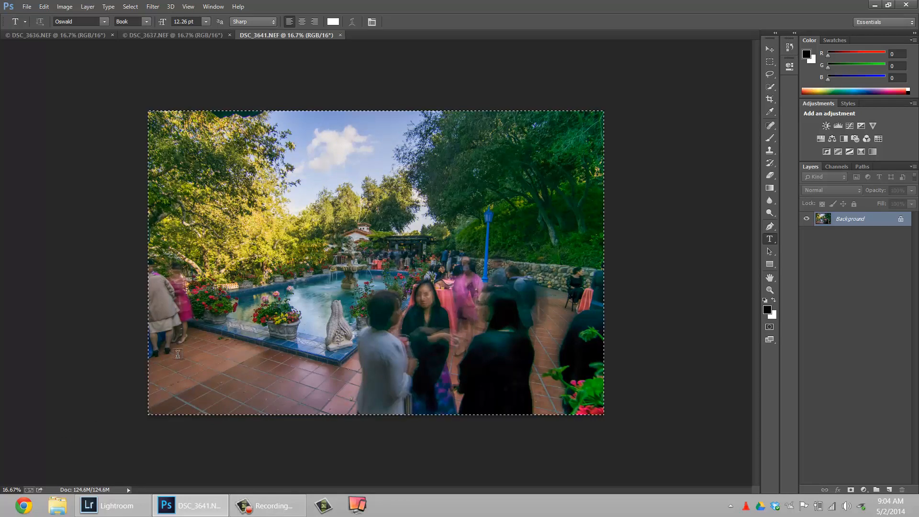
pyautogui.hotkey('ctrl', 'w')
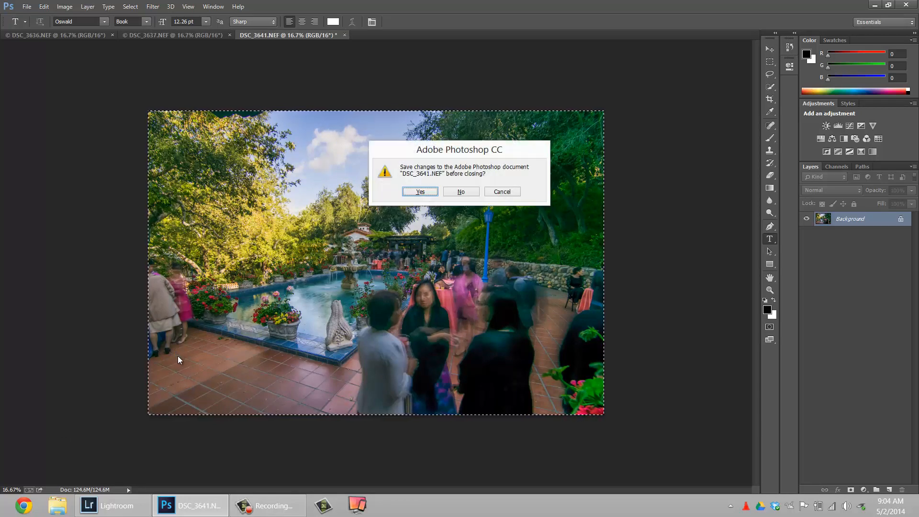
pyautogui.click(469, 192)
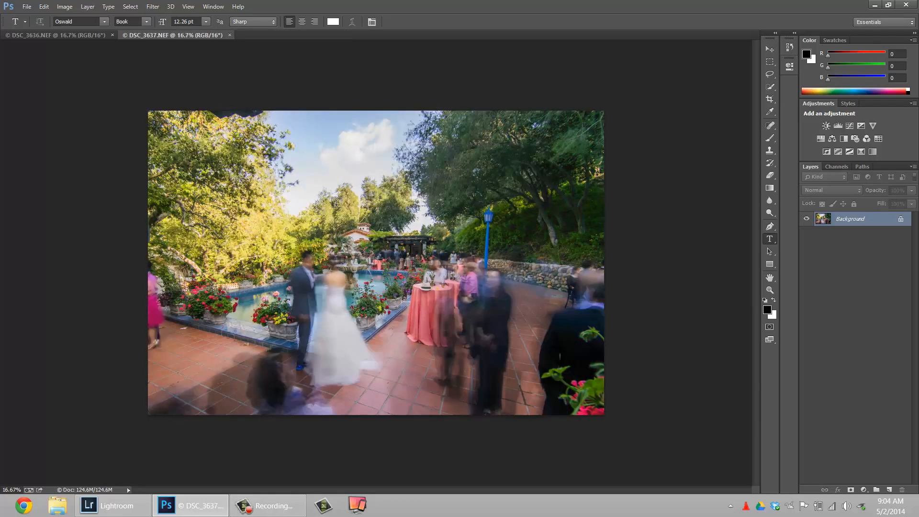
pyautogui.hotkey('ctrl', 'v')
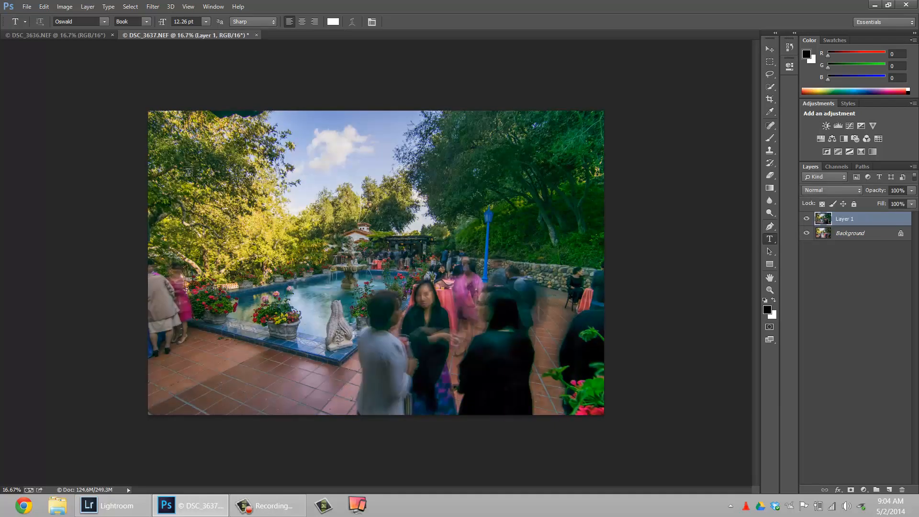
# Copy the entire DSC_3636.NEF image, close it without saving, and paste it as the top layer of DSC_3637.NEF.
pyautogui.click(73, 38)
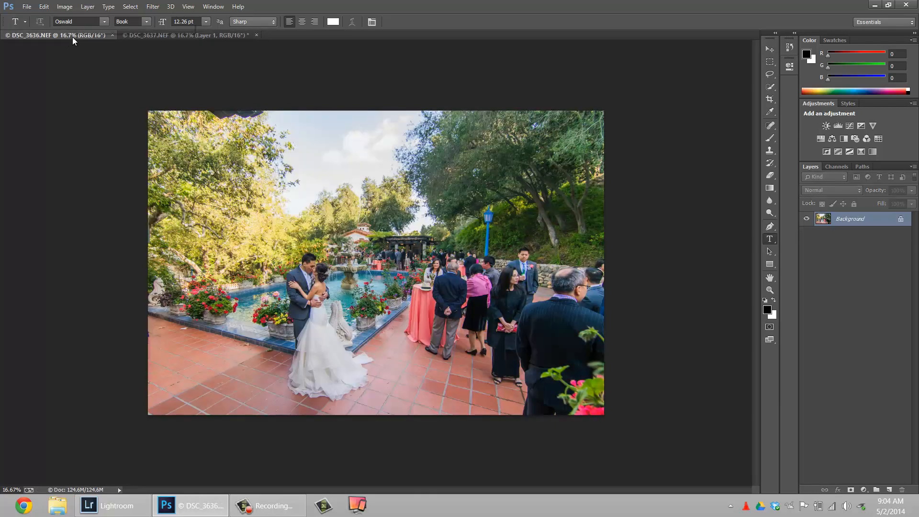
pyautogui.hotkey('ctrl', 'a')
pyautogui.hotkey('ctrl', 'w')
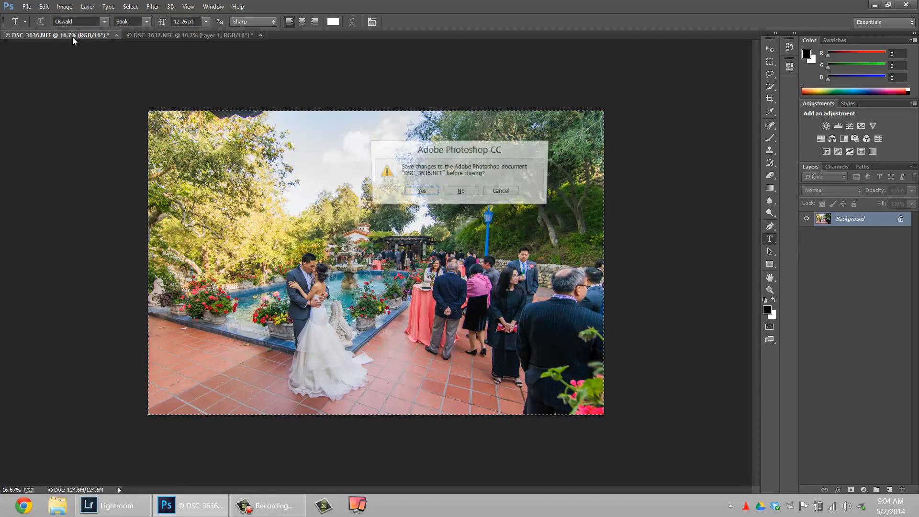
pyautogui.click(456, 193)
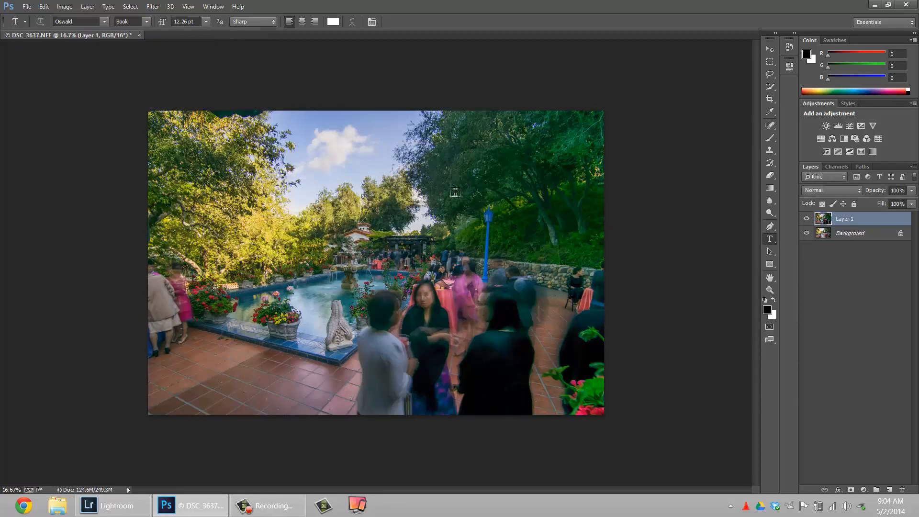
pyautogui.hotkey('ctrl', 'v')
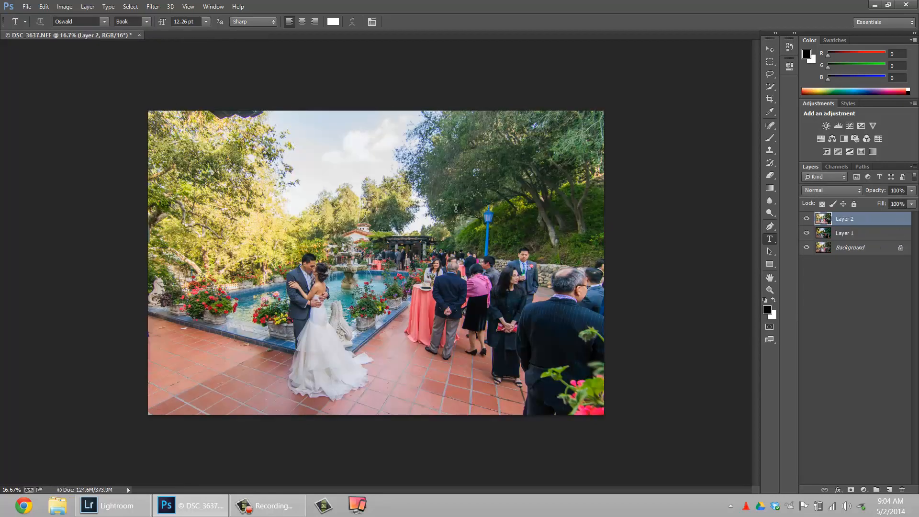
# Add a white layer mask to both Layer 2 and Layer 1.
pyautogui.click(850, 489)
pyautogui.click(821, 230)
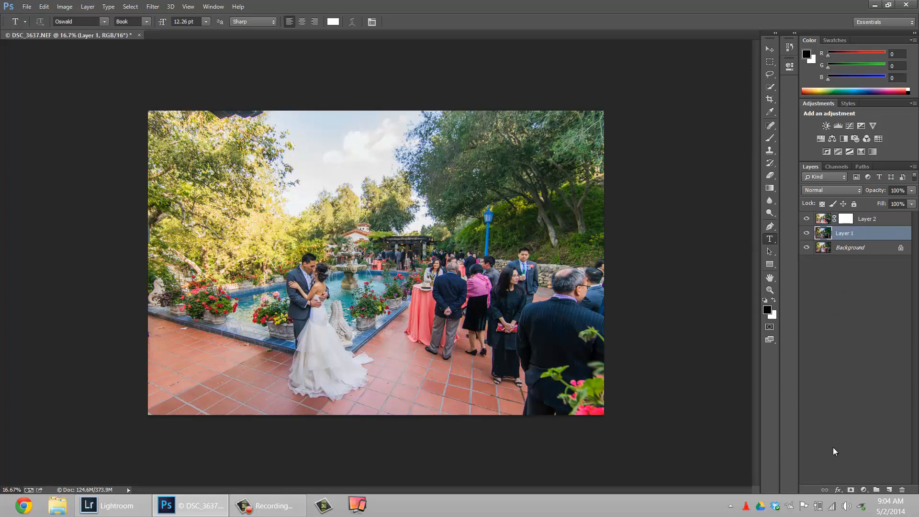
pyautogui.click(850, 490)
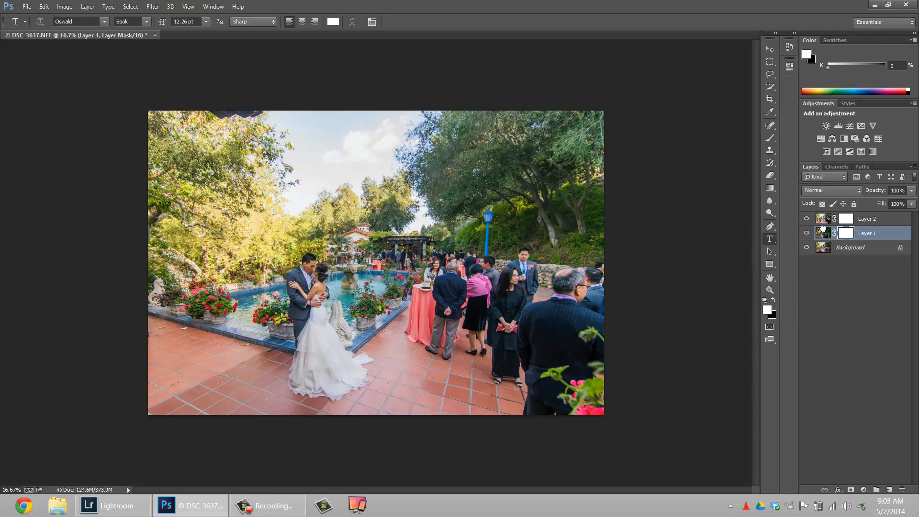
# Move Layer 1 above Layer 2 and invert its layer mask to black.
pyautogui.moveTo(822, 218); pyautogui.dragTo(824, 219)
pyautogui.click(842, 220)
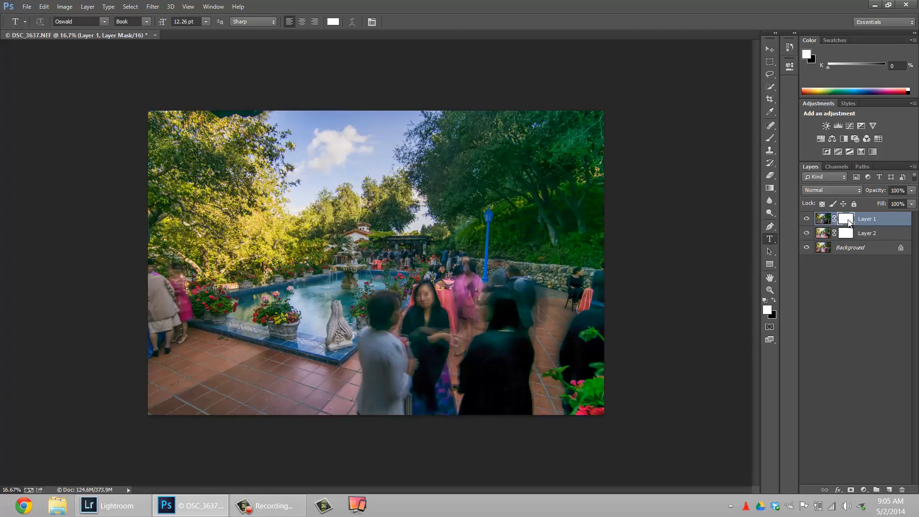
pyautogui.hotkey('ctrl', 'i')
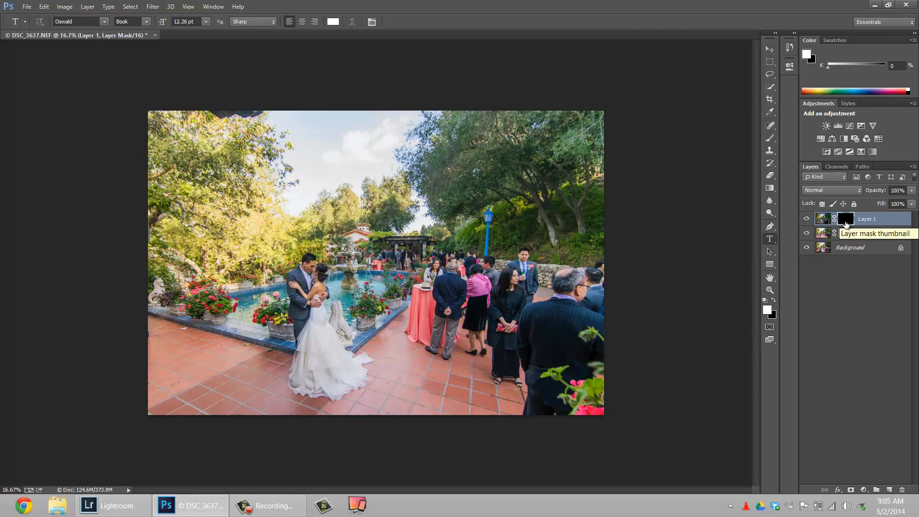
# Paint white with a much larger brush on Layer 1's mask to reveal its darker sky and the trees and background below it.
pyautogui.press('b')
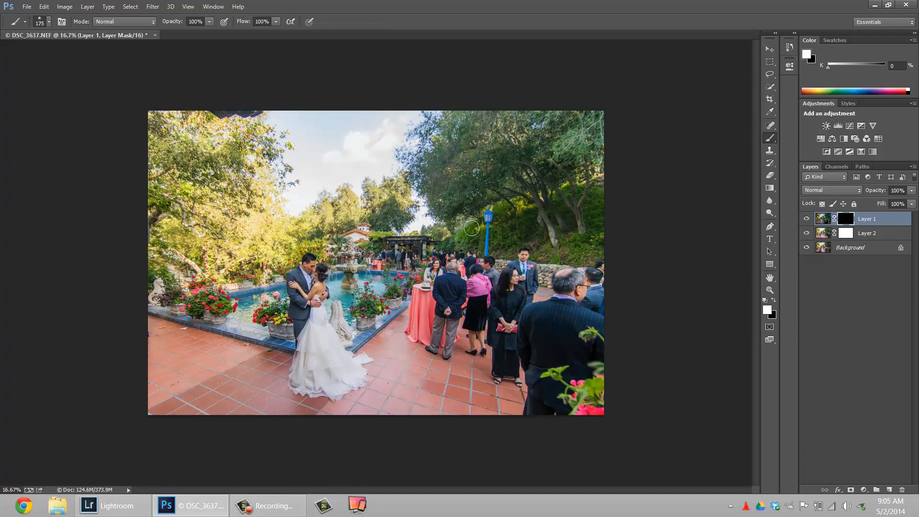
pyautogui.press(']')
pyautogui.press(']')
pyautogui.press(']')
pyautogui.press(']')
pyautogui.press(']')
pyautogui.press(']')
pyautogui.press(']')
pyautogui.press(']')
pyautogui.press(']')
pyautogui.press(']')
pyautogui.press(']')
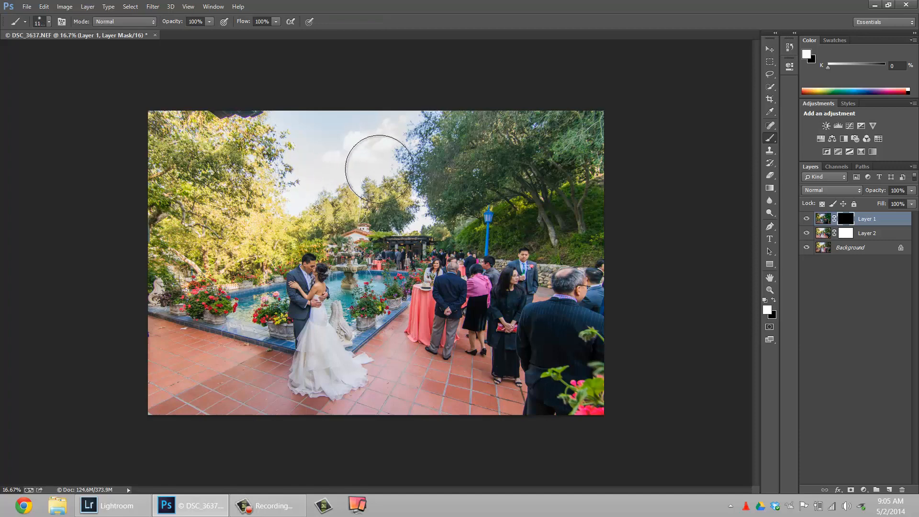
pyautogui.moveTo(365, 143)
pyautogui.mouseDown()
pyautogui.moveTo(335, 171)
pyautogui.moveTo(312, 124)
pyautogui.moveTo(291, 114)
pyautogui.moveTo(302, 161)
pyautogui.moveTo(293, 184)
pyautogui.moveTo(315, 163)
pyautogui.moveTo(301, 190)
pyautogui.moveTo(330, 160)
pyautogui.moveTo(349, 168)
pyautogui.moveTo(379, 154)
pyautogui.moveTo(417, 101)
pyautogui.moveTo(401, 128)
pyautogui.moveTo(394, 122)
pyautogui.moveTo(419, 226)
pyautogui.moveTo(420, 215)
pyautogui.moveTo(347, 164)
pyautogui.moveTo(341, 167)
pyautogui.moveTo(367, 174)
pyautogui.moveTo(321, 187)
pyautogui.moveTo(266, 220)
pyautogui.moveTo(253, 213)
pyautogui.moveTo(273, 228)
pyautogui.moveTo(277, 152)
pyautogui.moveTo(254, 130)
pyautogui.moveTo(160, 122)
pyautogui.moveTo(203, 121)
pyautogui.moveTo(232, 241)
pyautogui.moveTo(261, 245)
pyautogui.moveTo(227, 256)
pyautogui.moveTo(291, 254)
pyautogui.moveTo(302, 275)
pyautogui.mouseUp()
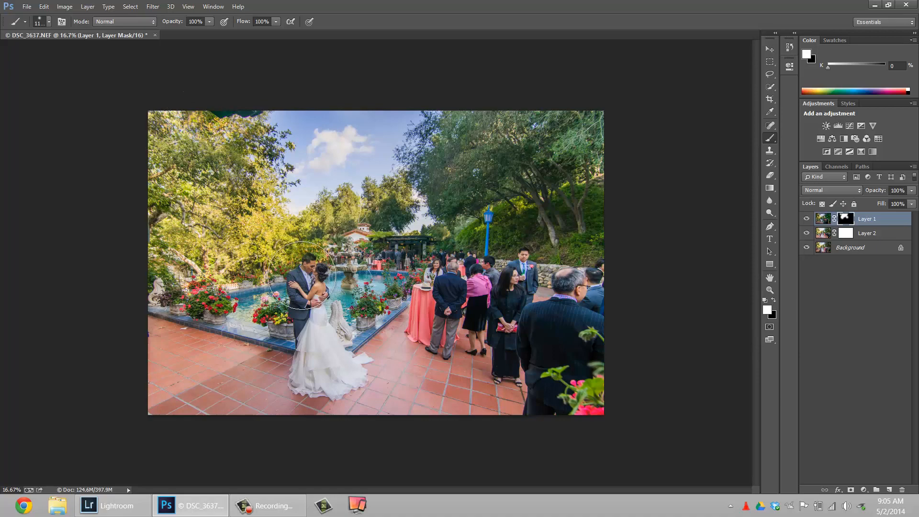
# Paint black on Layer 1's mask with a 150 px brush over the couple to restore them from Layer 2.
pyautogui.scroll(5, 302, 275)
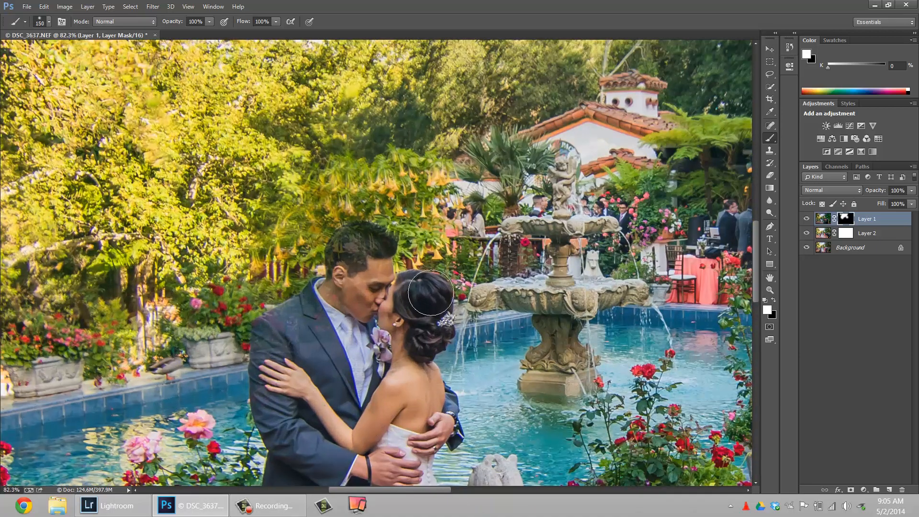
pyautogui.press('x')
pyautogui.moveTo(372, 235)
pyautogui.mouseDown()
pyautogui.moveTo(266, 378)
pyautogui.moveTo(351, 340)
pyautogui.moveTo(426, 338)
pyautogui.moveTo(435, 394)
pyautogui.moveTo(268, 406)
pyautogui.mouseUp()
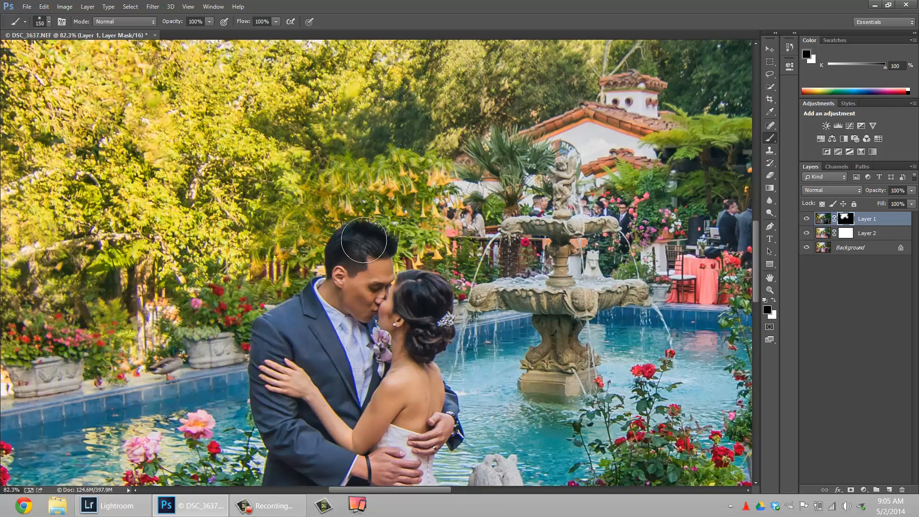
pyautogui.scroll(-6, 363, 239)
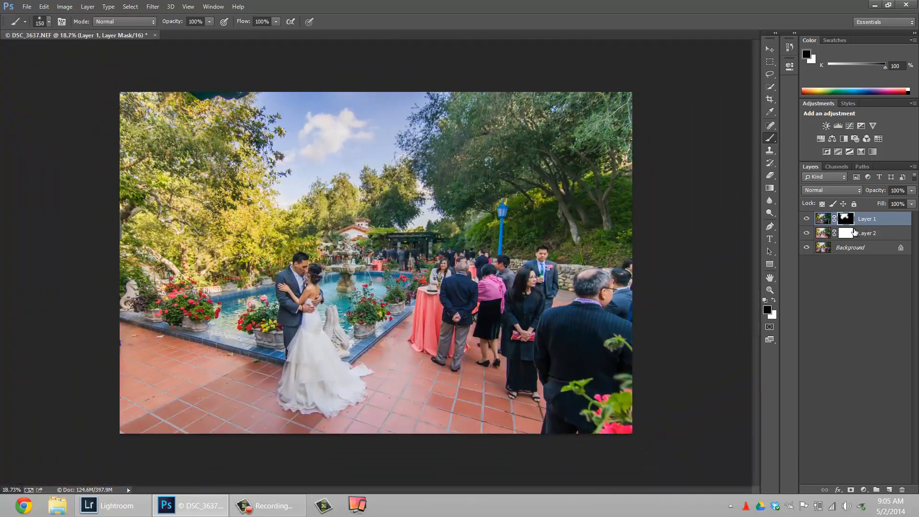
# Toggle Layer 1's visibility repeatedly to compare the sky and trees with and without its darker exposure.
pyautogui.click(806, 220)
pyautogui.click(806, 220)
pyautogui.click(806, 220)
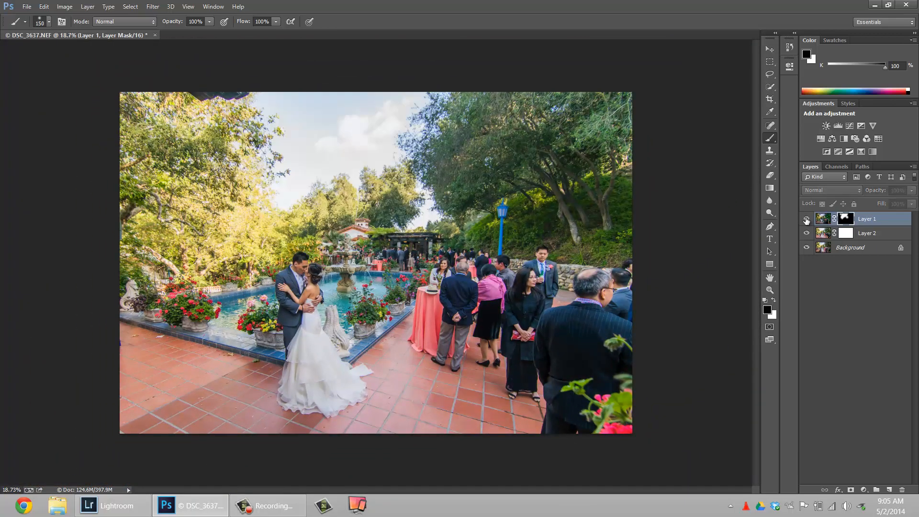
pyautogui.click(806, 220)
pyautogui.click(806, 221)
pyautogui.click(806, 220)
pyautogui.click(806, 220)
pyautogui.click(806, 220)
pyautogui.click(805, 221)
pyautogui.click(806, 220)
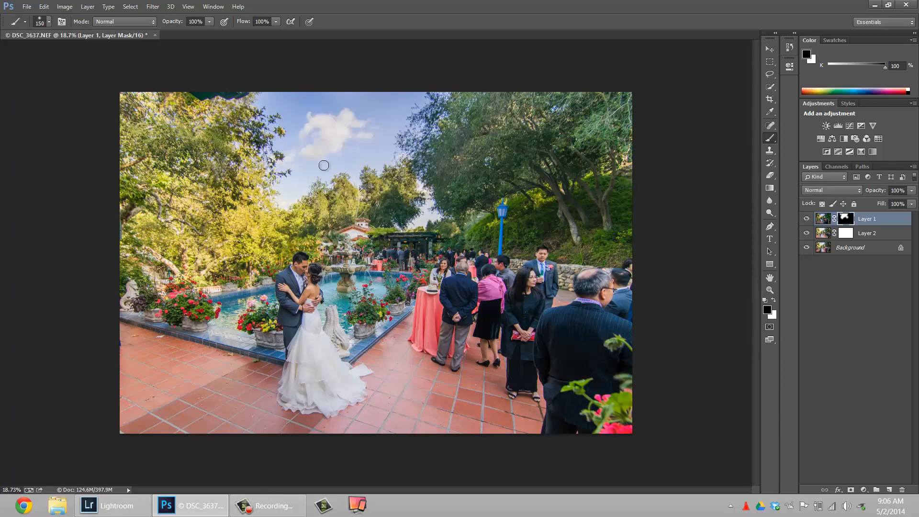
# Nudge Layer 1 slightly with the Move tool to align its treetops with Layer 2, toggling its visibility to check the alignment.
pyautogui.scroll(10, 295, 155)
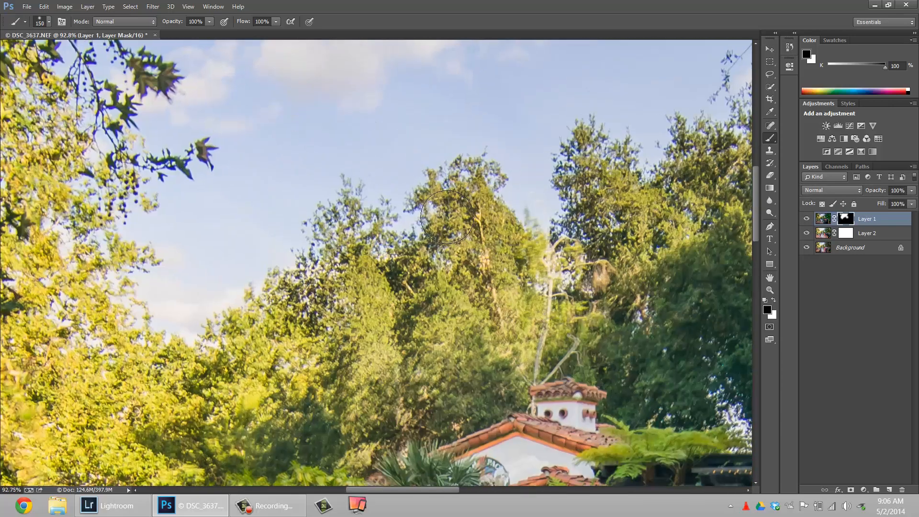
pyautogui.scroll(5, 443, 212)
pyautogui.click(806, 219)
pyautogui.click(807, 220)
pyautogui.click(807, 220)
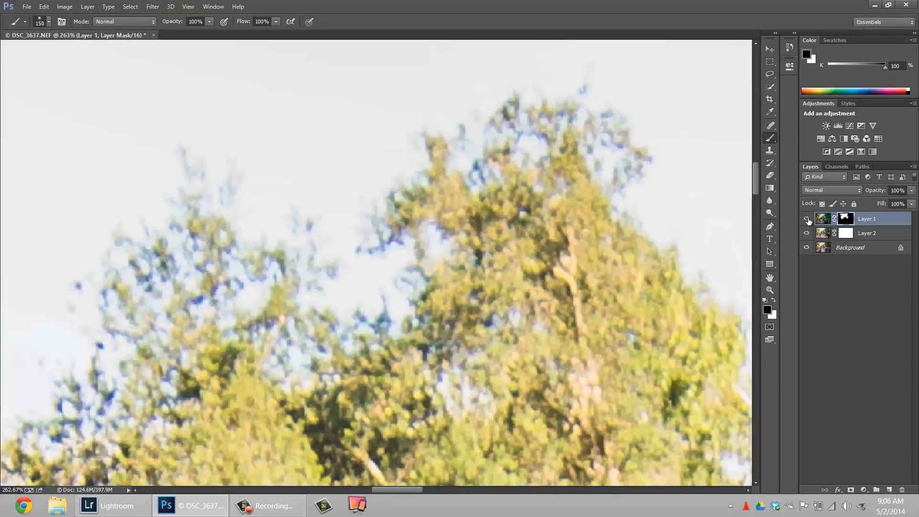
pyautogui.click(806, 220)
pyautogui.press('v')
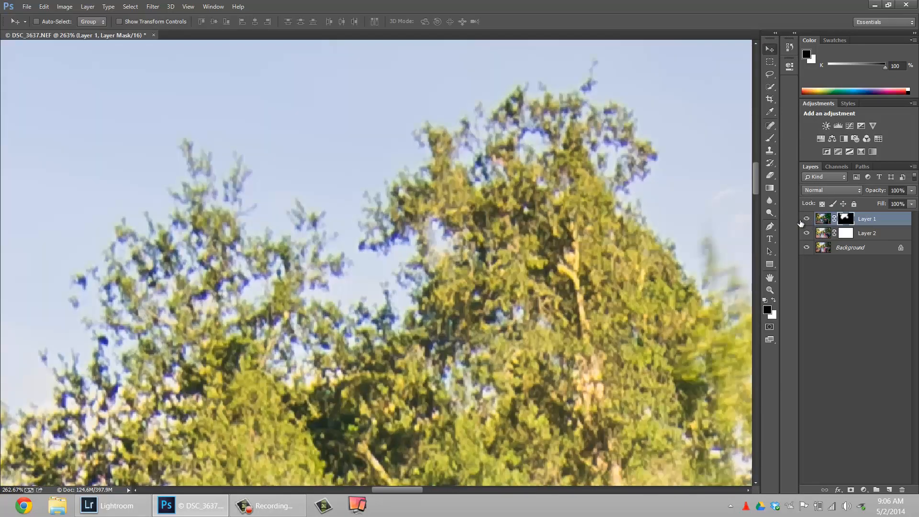
pyautogui.click(806, 220)
pyautogui.click(806, 220)
pyautogui.click(806, 220)
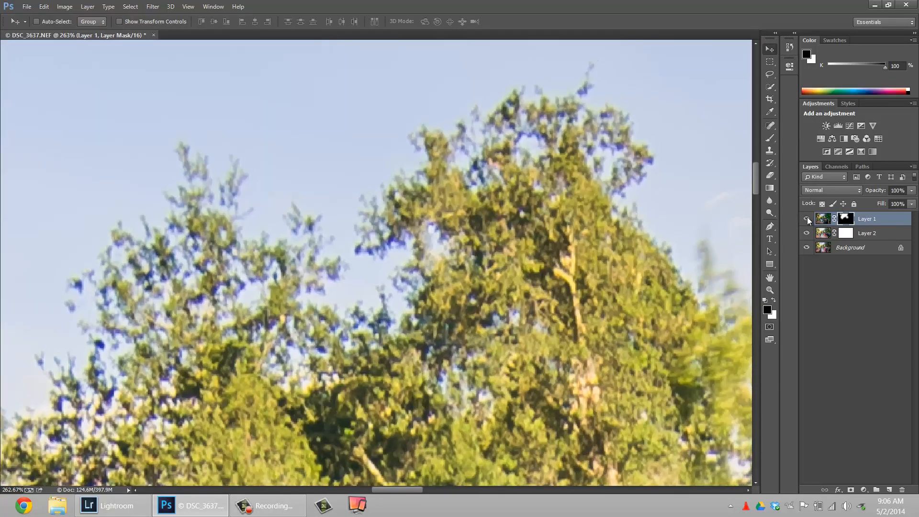
pyautogui.click(806, 220)
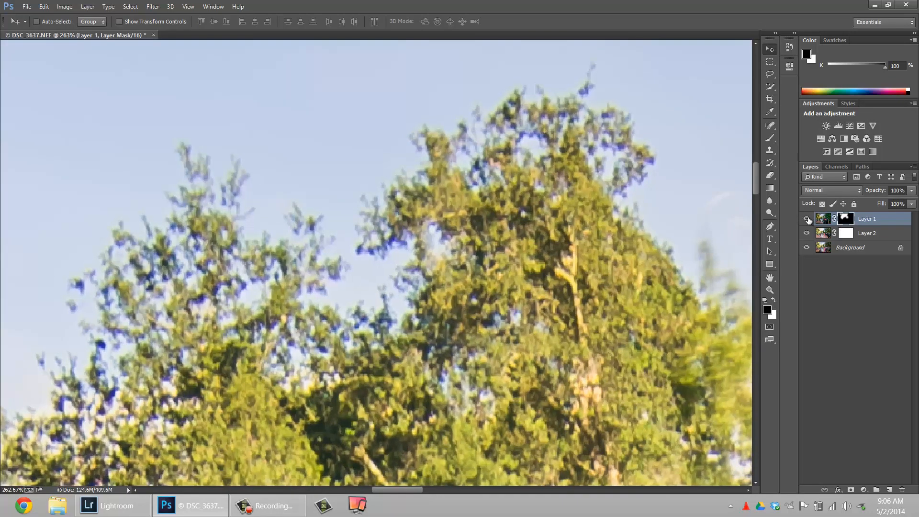
pyautogui.click(806, 220)
pyautogui.click(806, 219)
pyautogui.click(806, 220)
pyautogui.click(806, 219)
pyautogui.click(806, 220)
pyautogui.click(806, 220)
# Invert Layer 2's mask to black.
pyautogui.scroll(-15, 574, 282)
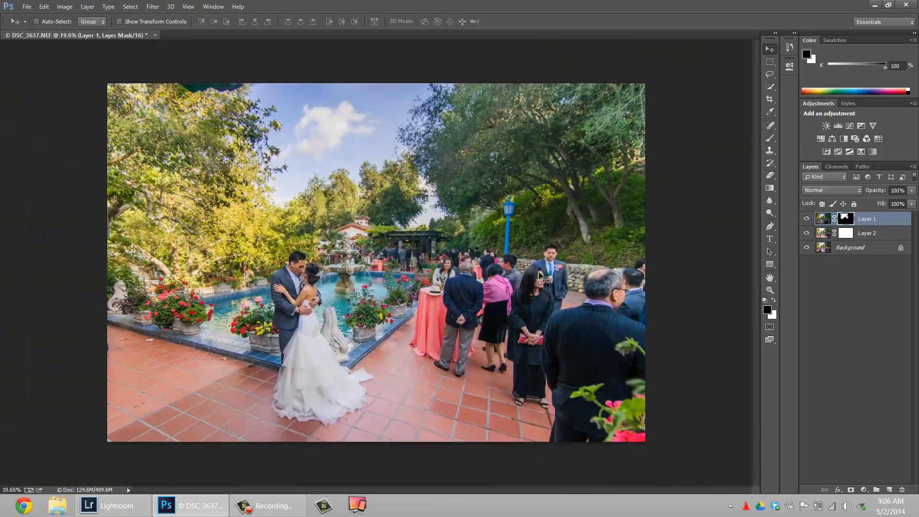
pyautogui.scroll(-2, 541, 276)
pyautogui.click(842, 234)
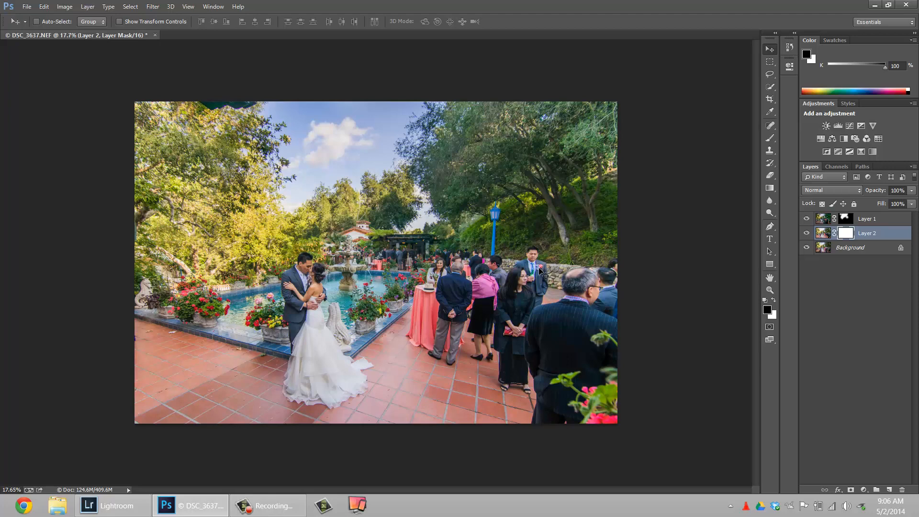
pyautogui.hotkey('ctrl', 'i')
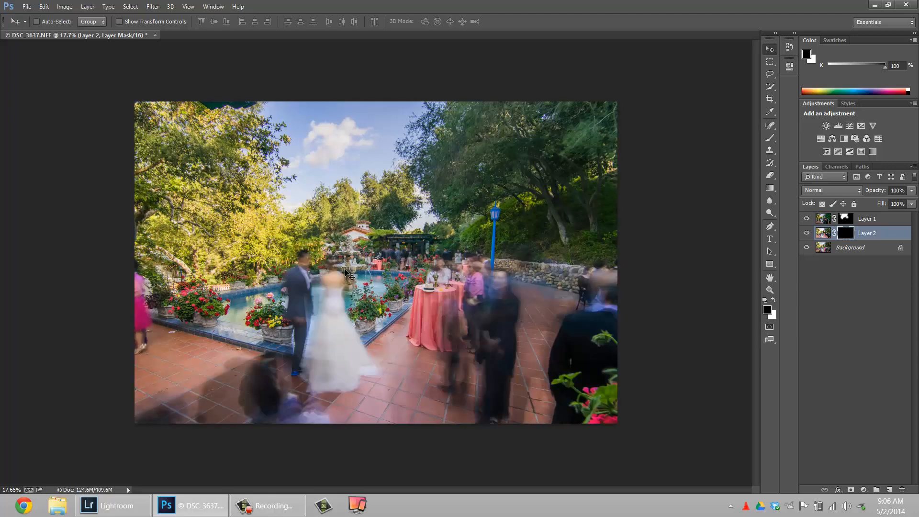
# Paint white on Layer 2's mask with a 300 px brush over the couple and the wedding dress to reveal them sharply.
pyautogui.press('b')
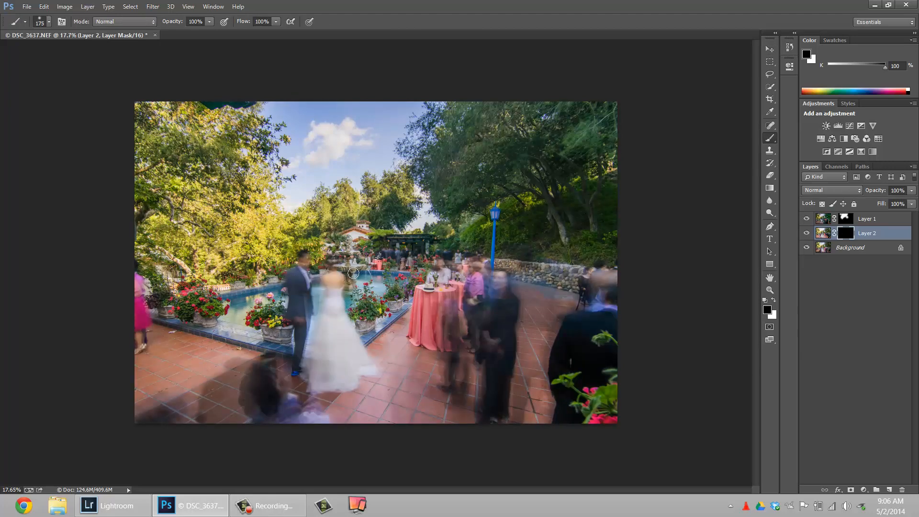
pyautogui.press(']')
pyautogui.press(']')
pyautogui.press(']')
pyautogui.press('x')
pyautogui.moveTo(333, 286); pyautogui.dragTo(335, 280)
pyautogui.moveTo(313, 302); pyautogui.dragTo(310, 268)
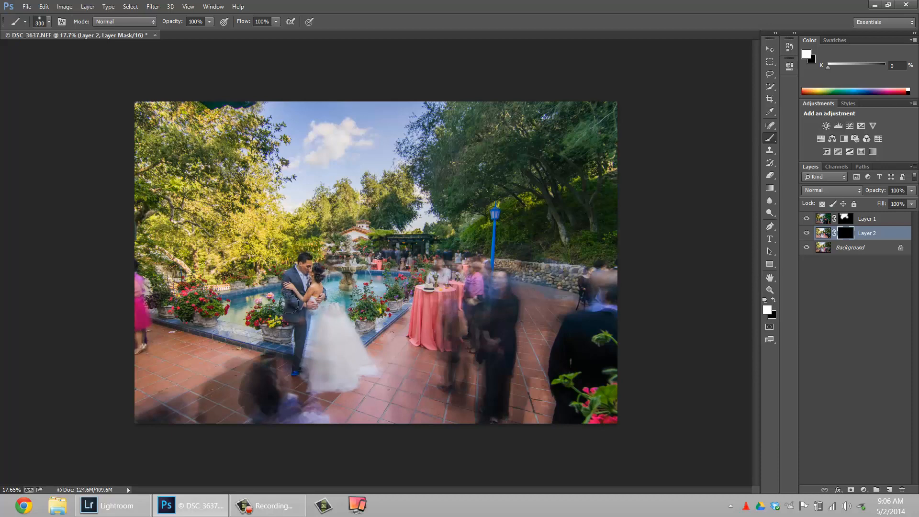
pyautogui.moveTo(291, 312)
pyautogui.mouseDown()
pyautogui.moveTo(317, 299)
pyautogui.moveTo(338, 381)
pyautogui.moveTo(327, 344)
pyautogui.moveTo(323, 364)
pyautogui.moveTo(357, 350)
pyautogui.moveTo(346, 321)
pyautogui.mouseUp()
pyautogui.moveTo(369, 358)
pyautogui.mouseDown()
pyautogui.moveTo(340, 384)
pyautogui.moveTo(370, 377)
pyautogui.moveTo(306, 356)
pyautogui.moveTo(305, 372)
pyautogui.moveTo(328, 395)
pyautogui.moveTo(310, 333)
pyautogui.moveTo(303, 366)
pyautogui.moveTo(301, 335)
pyautogui.moveTo(288, 383)
pyautogui.moveTo(342, 401)
pyautogui.moveTo(358, 388)
pyautogui.mouseUp()
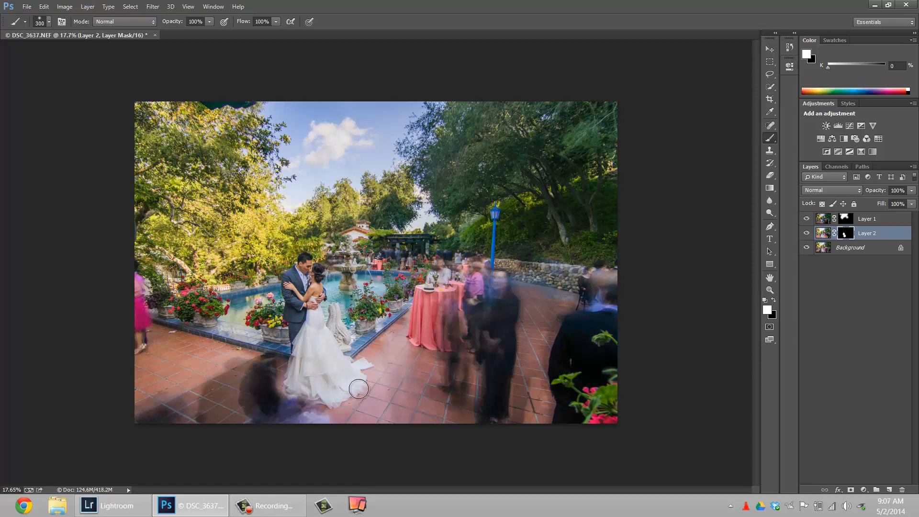
# Paint white on Layer 2's mask around the fountain bowl and the stone statue beside the bride.
pyautogui.scroll(10, 268, 297)
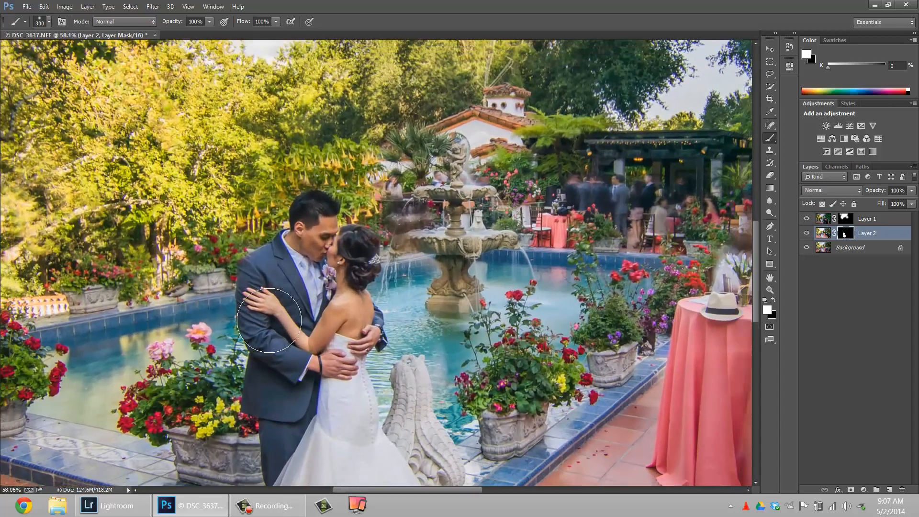
pyautogui.moveTo(426, 253); pyautogui.dragTo(401, 227)
pyautogui.moveTo(435, 388)
pyautogui.mouseDown()
pyautogui.moveTo(431, 363)
pyautogui.moveTo(430, 421)
pyautogui.moveTo(418, 375)
pyautogui.moveTo(421, 346)
pyautogui.moveTo(428, 404)
pyautogui.moveTo(427, 353)
pyautogui.moveTo(423, 383)
pyautogui.moveTo(433, 407)
pyautogui.moveTo(441, 364)
pyautogui.moveTo(444, 408)
pyautogui.moveTo(447, 364)
pyautogui.moveTo(435, 335)
pyautogui.mouseUp()
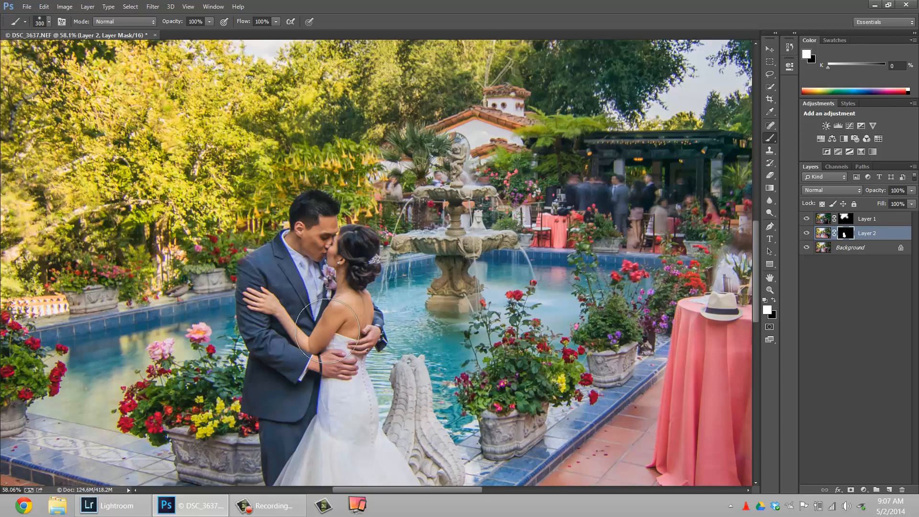
pyautogui.moveTo(343, 261)
pyautogui.mouseDown()
pyautogui.moveTo(347, 285)
pyautogui.moveTo(356, 252)
pyautogui.moveTo(354, 274)
pyautogui.moveTo(332, 253)
pyautogui.mouseUp()
# Refine Layer 2's mask around the dress's lower edge, painting black beside the skirt and white over the hem and train.
pyautogui.moveTo(302, 309); pyautogui.dragTo(409, 59)
pyautogui.moveTo(398, 273); pyautogui.dragTo(419, 243)
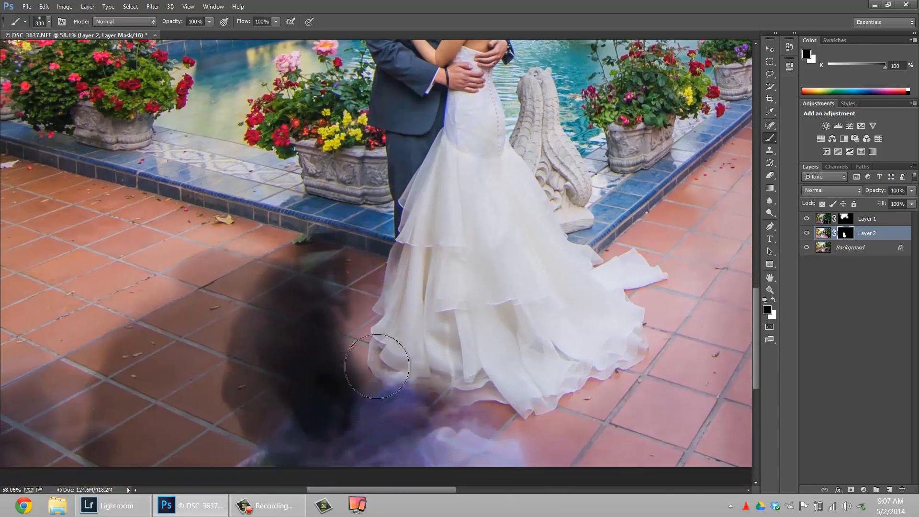
pyautogui.moveTo(328, 379); pyautogui.dragTo(332, 332)
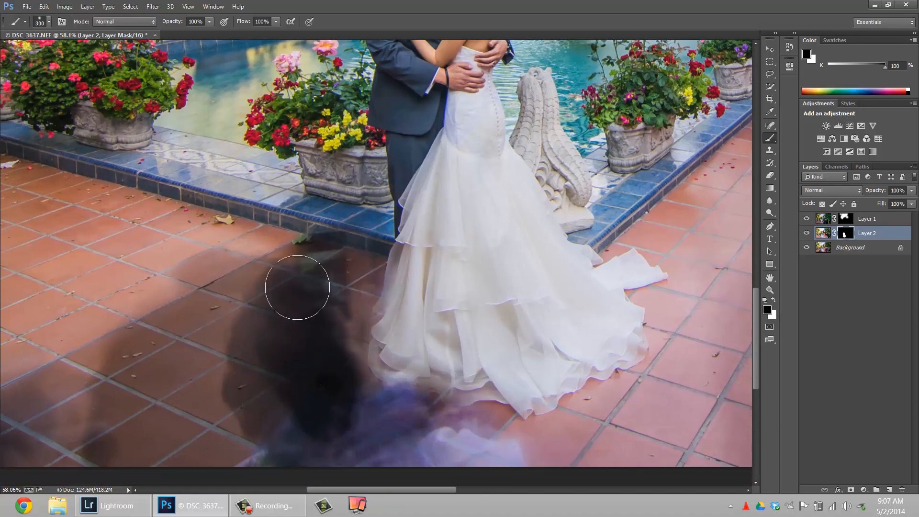
pyautogui.moveTo(372, 404); pyautogui.dragTo(379, 301)
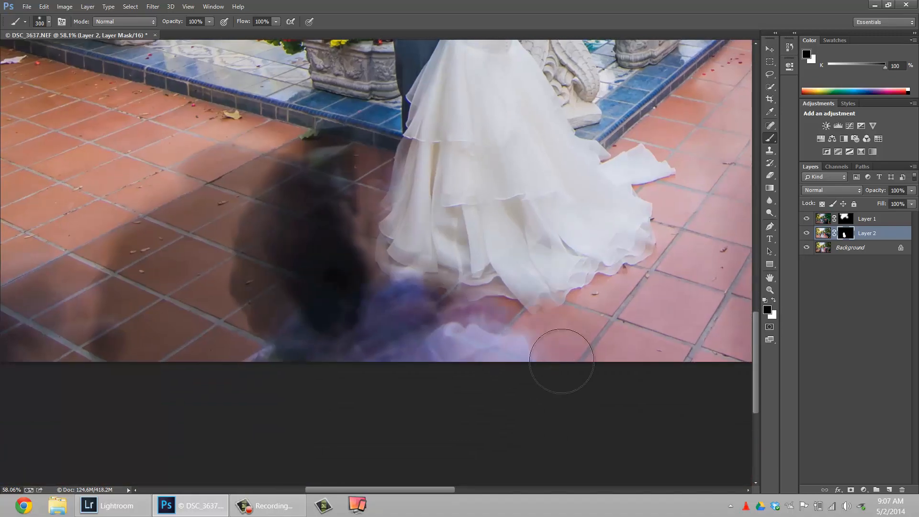
pyautogui.press('x')
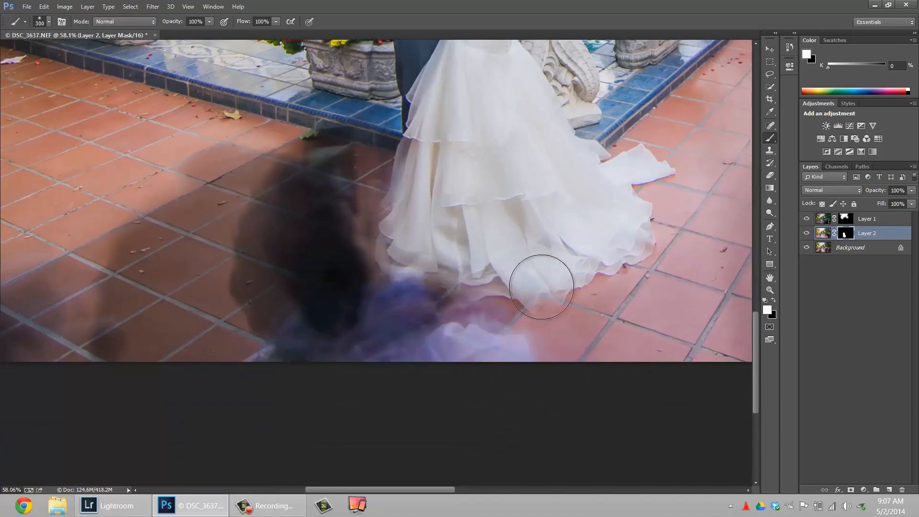
pyautogui.moveTo(546, 297); pyautogui.dragTo(549, 354)
pyautogui.moveTo(556, 320); pyautogui.dragTo(567, 374)
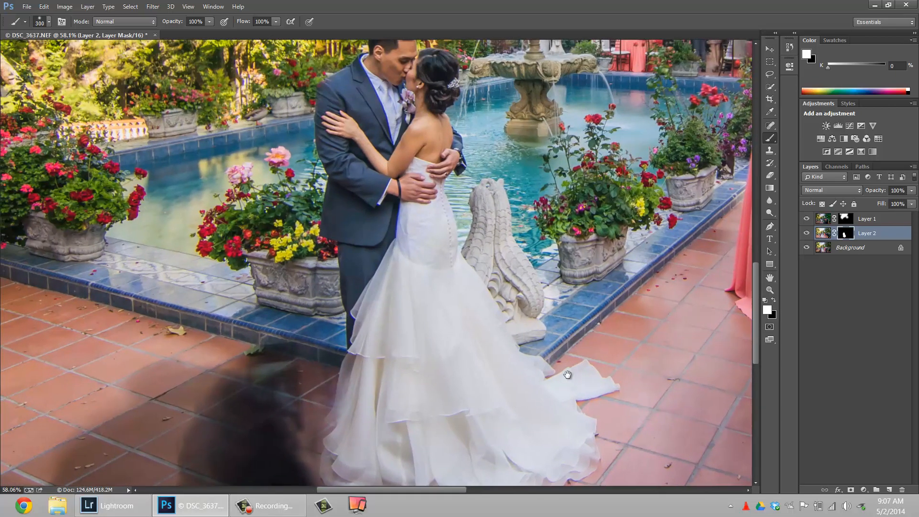
# Paint black on Layer 2's mask with a small brush, reduced to 20 px, over the water and flowers beside the groom's jacket.
pyautogui.moveTo(397, 209); pyautogui.dragTo(421, 299)
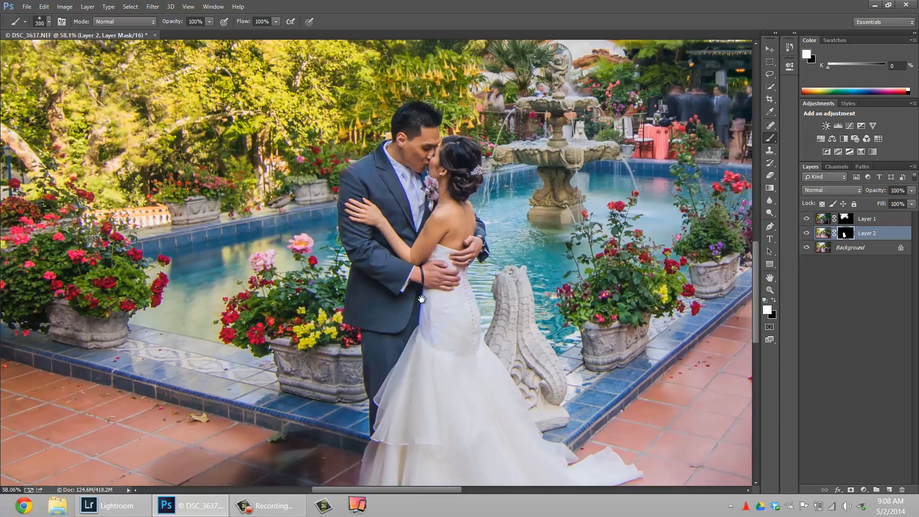
pyautogui.scroll(5, 292, 256)
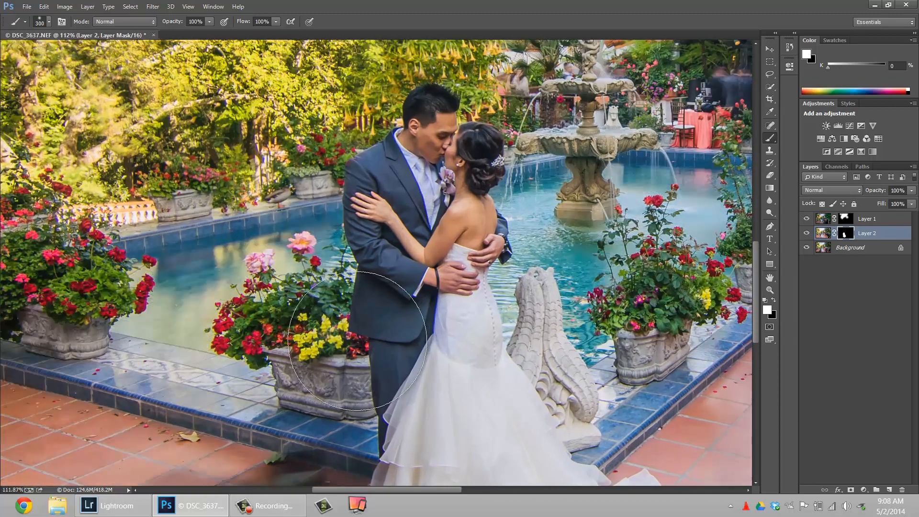
pyautogui.scroll(5, 357, 340)
pyautogui.press('[')
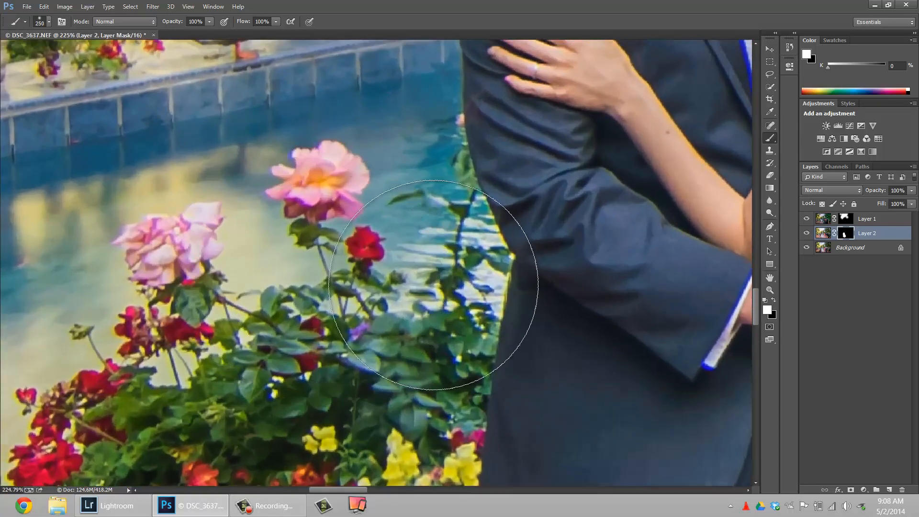
pyautogui.press('[')
pyautogui.press('[')
pyautogui.press('[')
pyautogui.press('[')
pyautogui.press('[')
pyautogui.press('[')
pyautogui.press('[')
pyautogui.press('[')
pyautogui.press('[')
pyautogui.press('[')
pyautogui.press('[')
pyautogui.moveTo(370, 270)
pyautogui.mouseDown()
pyautogui.moveTo(381, 286)
pyautogui.moveTo(422, 254)
pyautogui.moveTo(430, 296)
pyautogui.moveTo(445, 246)
pyautogui.moveTo(453, 292)
pyautogui.moveTo(480, 305)
pyautogui.moveTo(484, 266)
pyautogui.moveTo(437, 209)
pyautogui.moveTo(453, 242)
pyautogui.moveTo(416, 173)
pyautogui.moveTo(435, 198)
pyautogui.moveTo(438, 108)
pyautogui.moveTo(497, 267)
pyautogui.mouseUp()
pyautogui.press('[')
pyautogui.press('[')
pyautogui.press('[')
pyautogui.press('[')
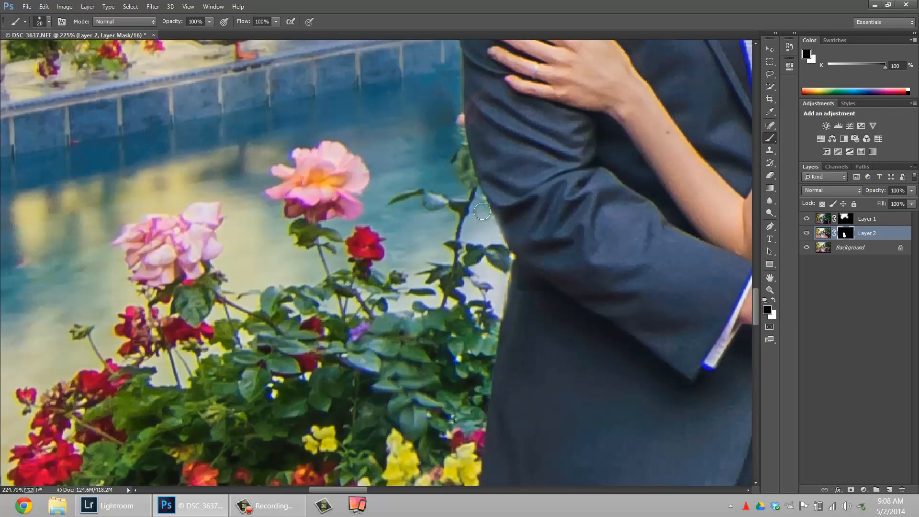
pyautogui.scroll(-8, 441, 102)
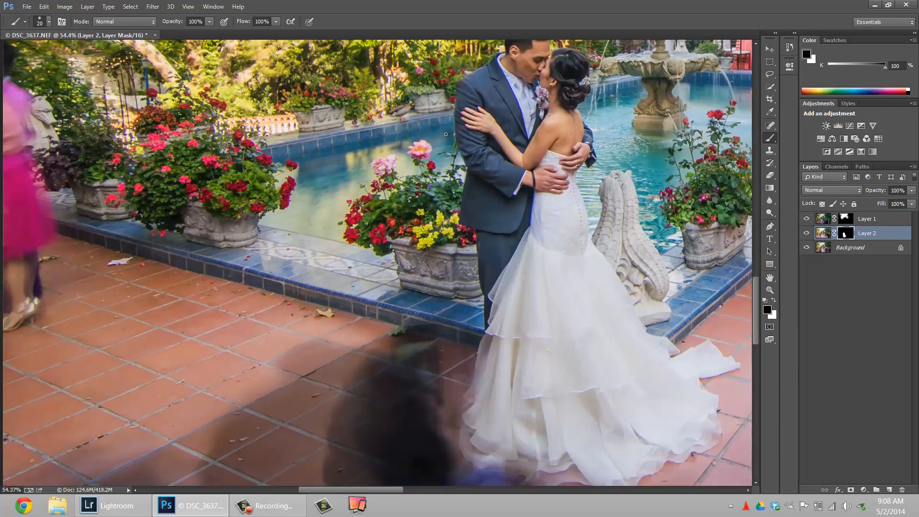
# Save the layered composite and switch to Lightroom.
pyautogui.scroll(-2, 446, 134)
pyautogui.hotkey('ctrl', 's')
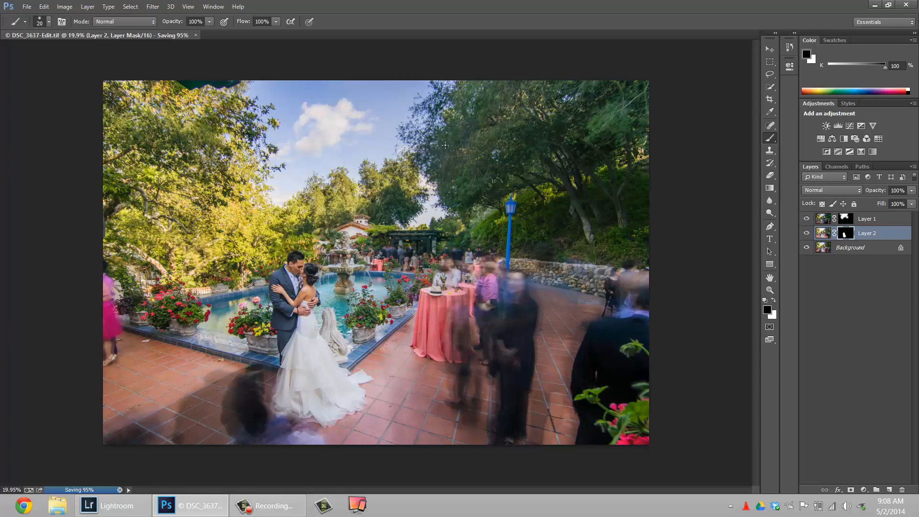
pyautogui.hotkey('alt', 'Tab')
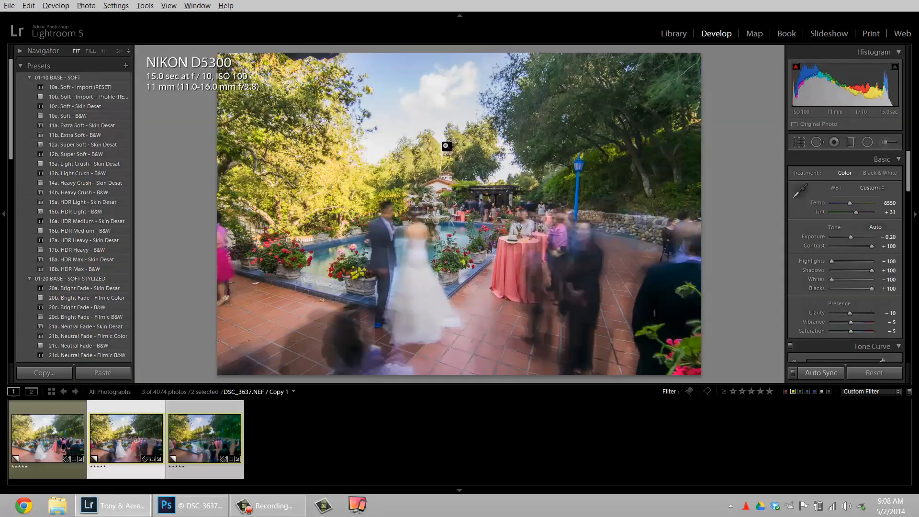
# Filter the photos to yellow or green labels, select the existing DSC_3637-Edit.psd composite and inspect the couple and fountain at 1:1.
pyautogui.click(792, 391)
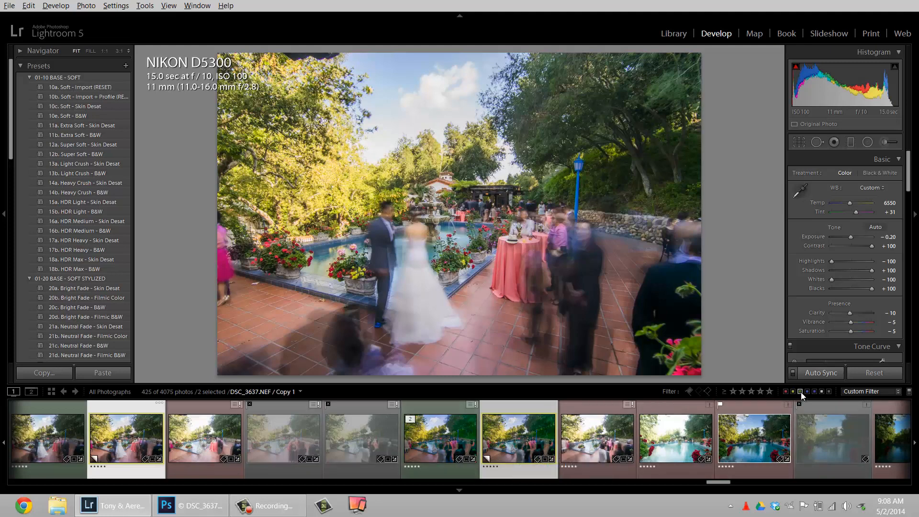
pyautogui.click(800, 392)
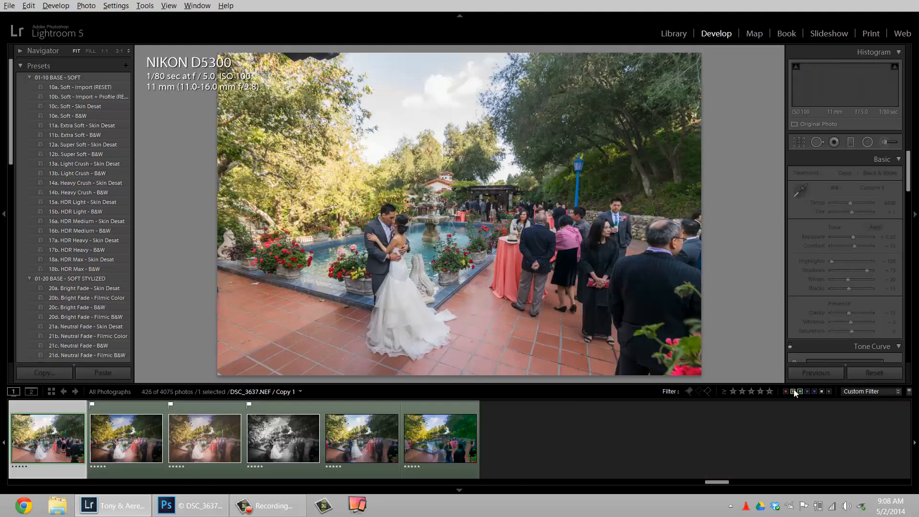
pyautogui.click(793, 391)
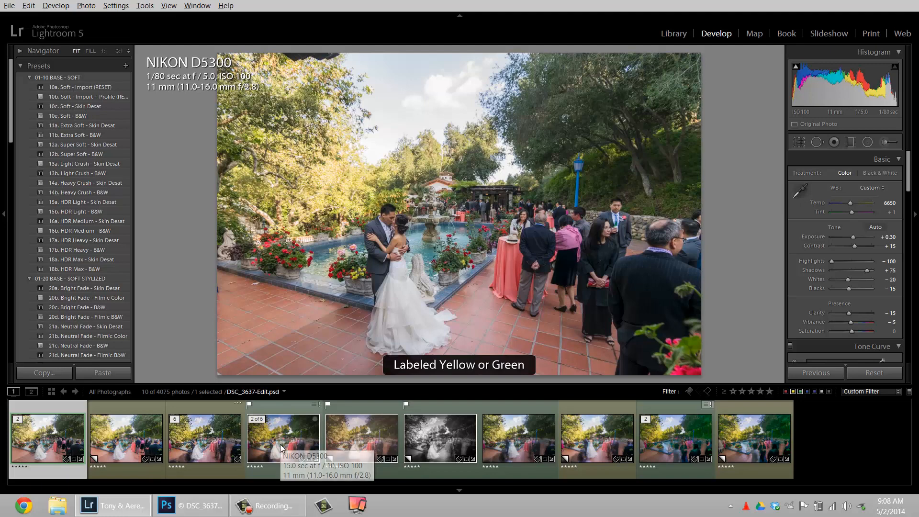
pyautogui.click(259, 440)
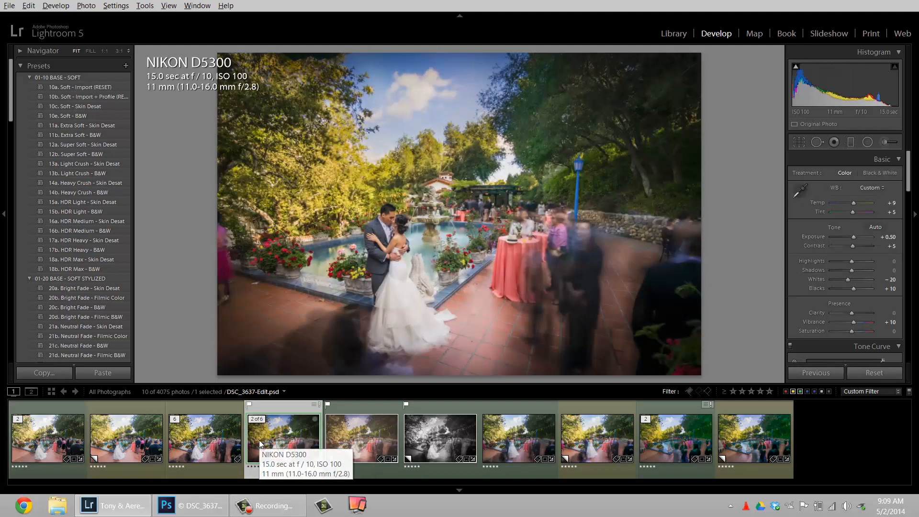
pyautogui.click(431, 277)
pyautogui.moveTo(379, 281); pyautogui.dragTo(432, 276)
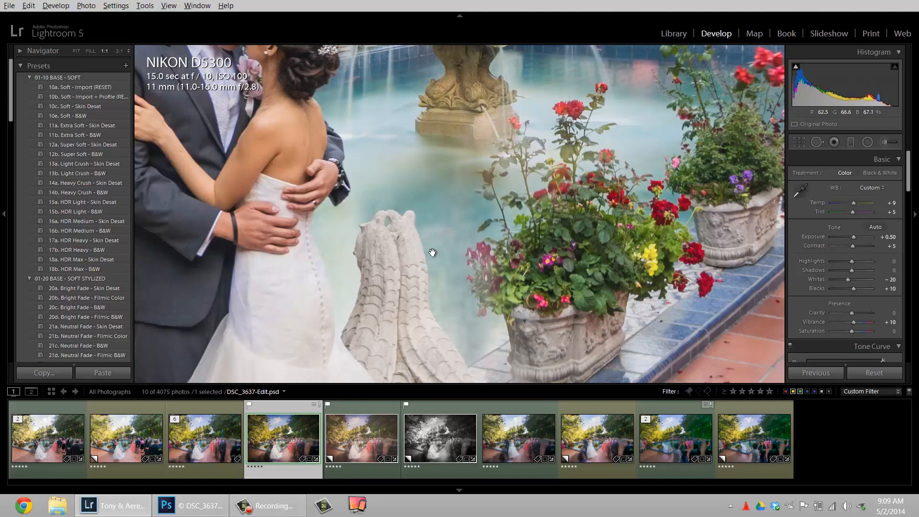
pyautogui.click(362, 269)
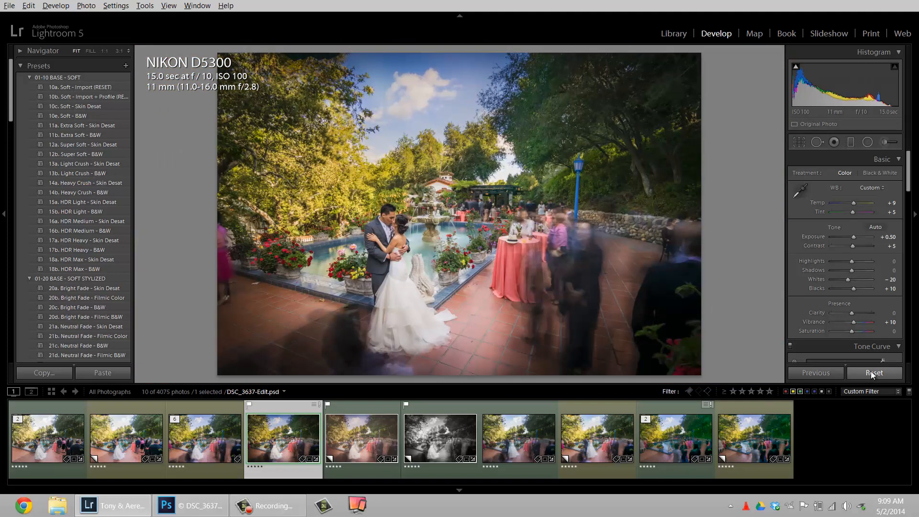
# Reset the composite's develop settings and crop it slightly tighter on all sides, keeping the original aspect ratio and the couple in frame.
pyautogui.click(872, 372)
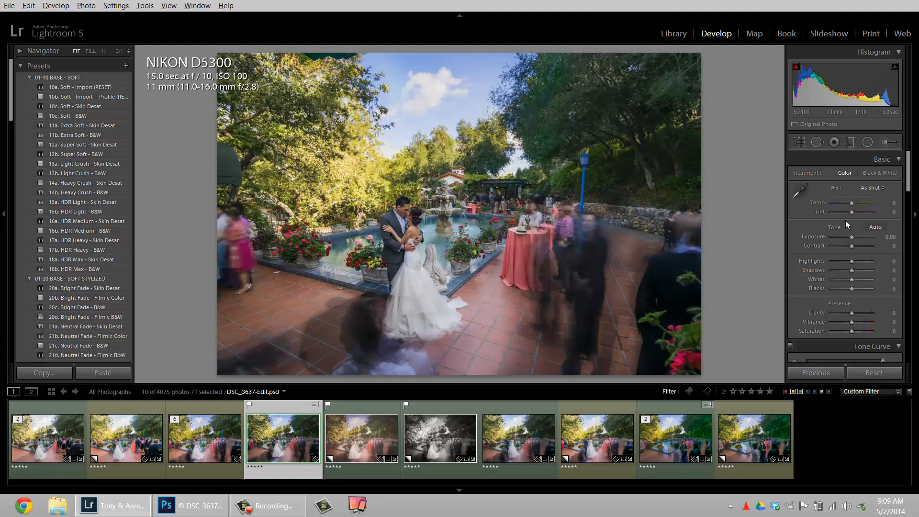
pyautogui.press('r')
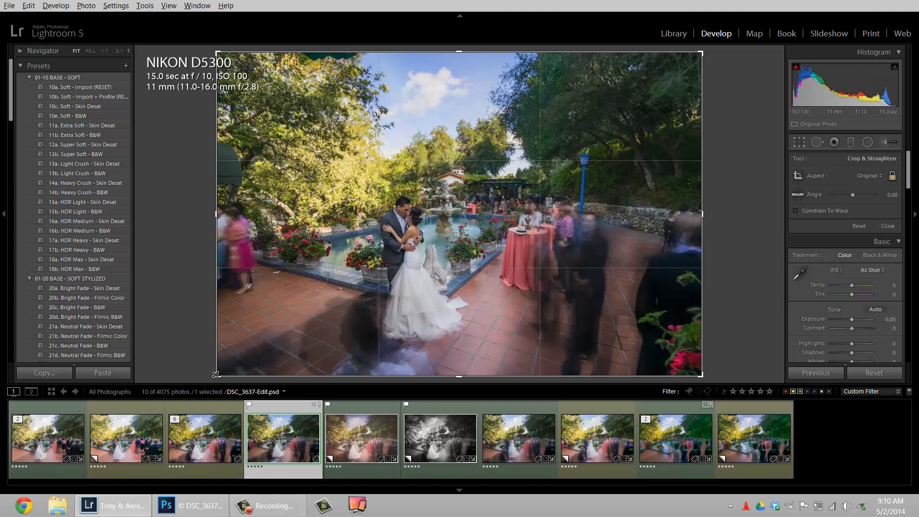
pyautogui.moveTo(218, 372); pyautogui.dragTo(228, 365)
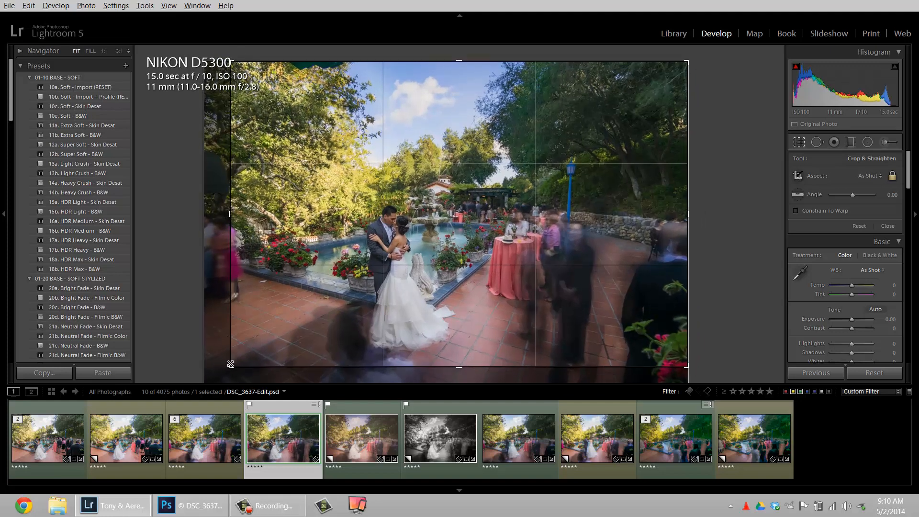
pyautogui.moveTo(289, 306); pyautogui.dragTo(290, 296)
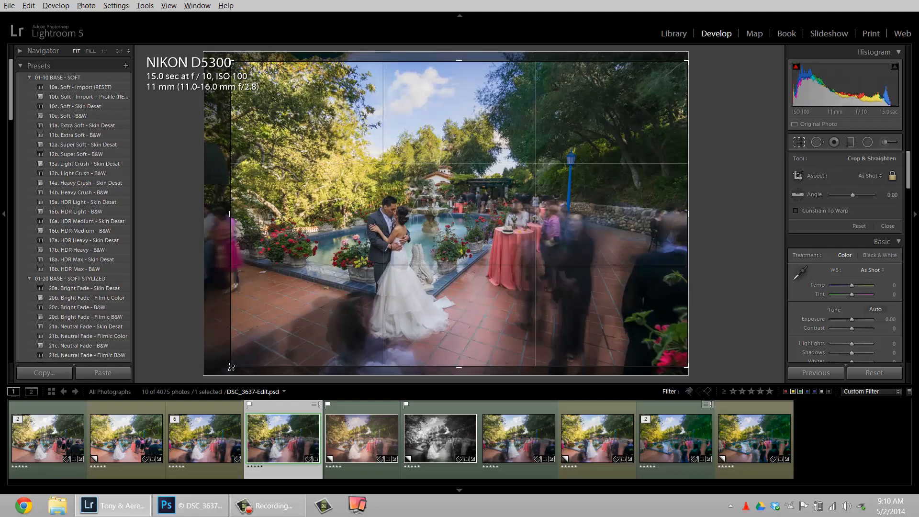
pyautogui.moveTo(231, 367); pyautogui.dragTo(230, 368)
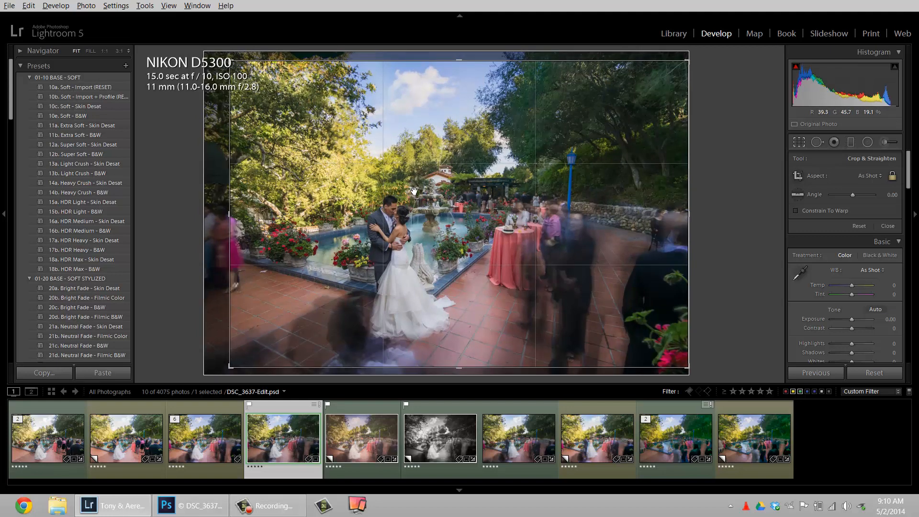
pyautogui.press('Return')
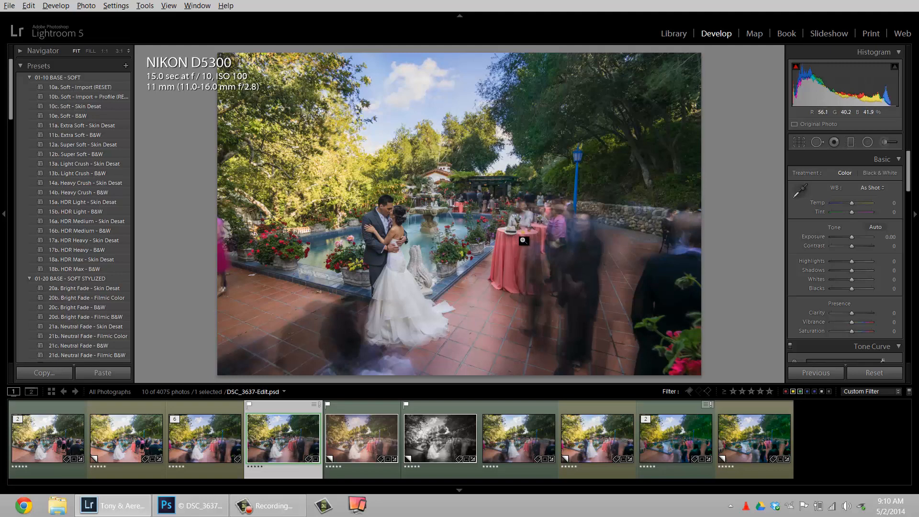
# Apply the post-crop vignetting preset 72c. Radial - Medium from the 03-70 ADJUST - VIGNETTING group.
pyautogui.scroll(-15, 104, 171)
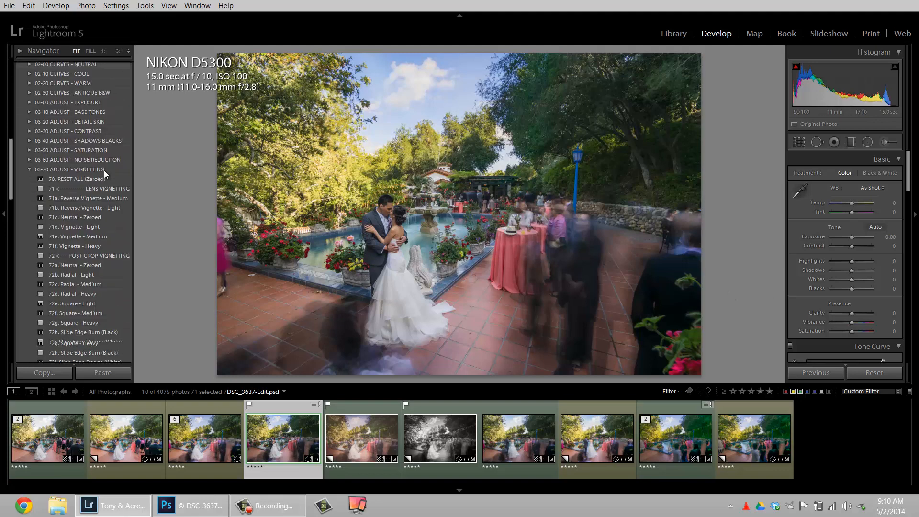
pyautogui.scroll(-8, 99, 172)
pyautogui.scroll(8, 100, 171)
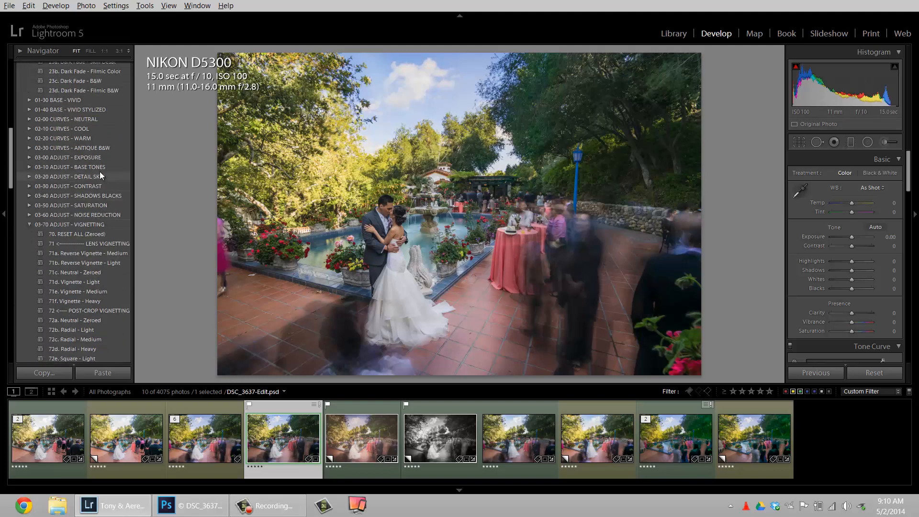
pyautogui.scroll(-4, 85, 271)
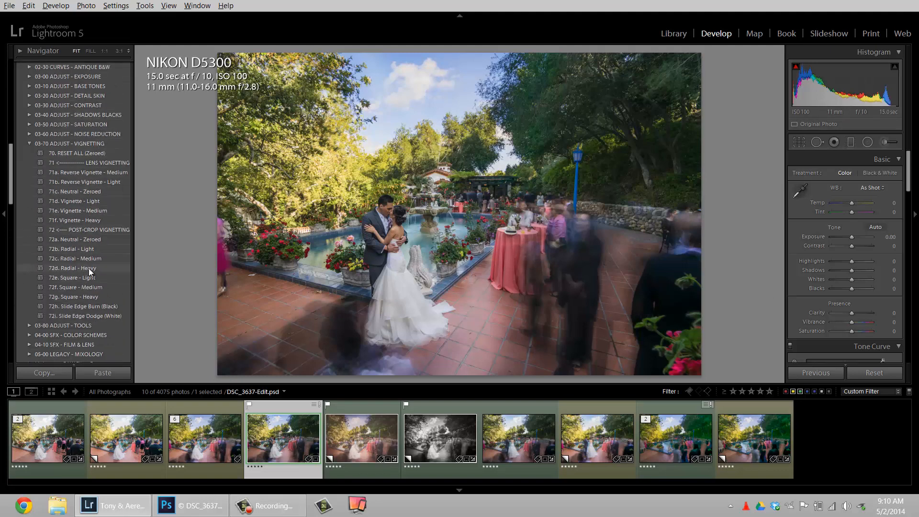
pyautogui.click(86, 258)
pyautogui.click(87, 249)
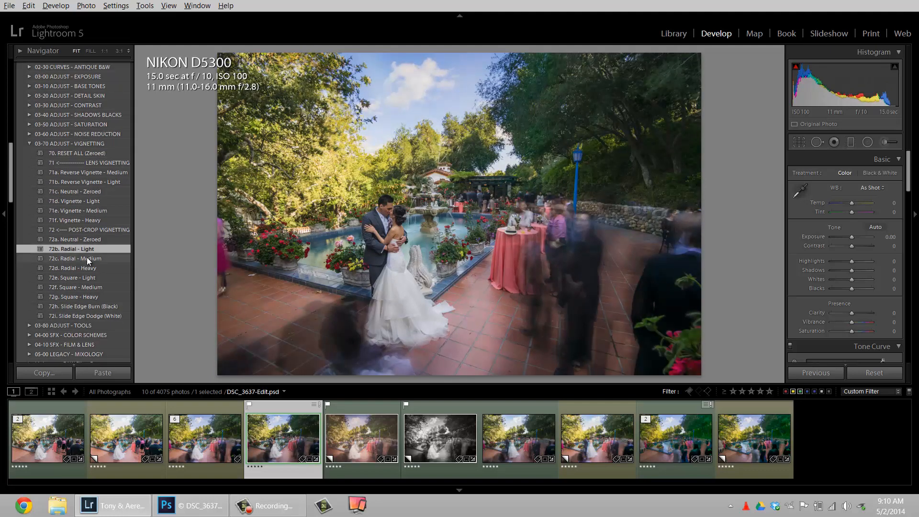
pyautogui.click(87, 259)
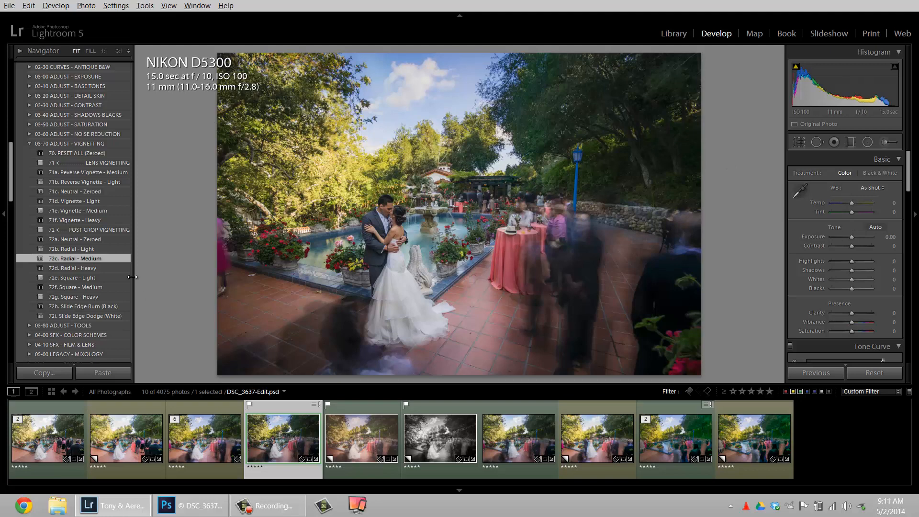
# Raise the photo's overall Exposure to +0.40.
pyautogui.press('Up')
pyautogui.press('Up')
pyautogui.press('Up')
pyautogui.press('Up')
pyautogui.press('Up')
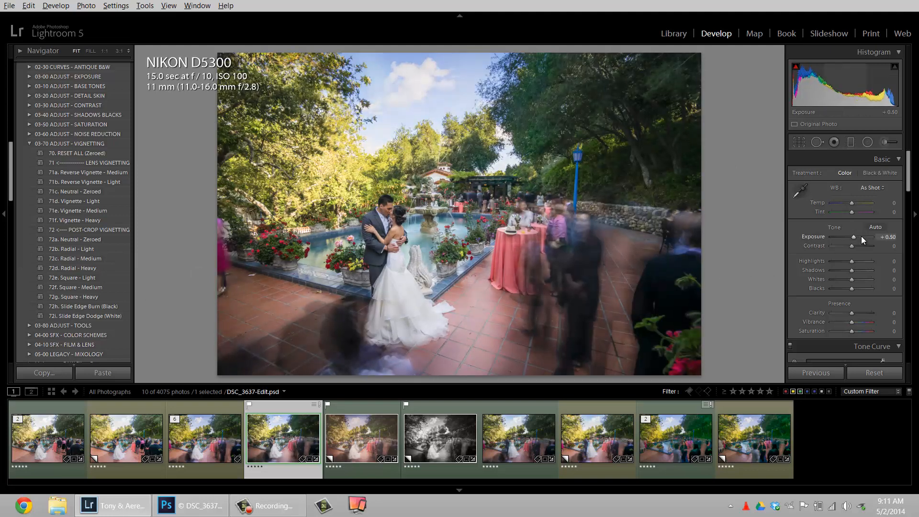
pyautogui.press('Down')
# Warm the white balance by setting Temp to +5 and Tint to +5.
pyautogui.press('Up')
pyautogui.press('Up')
pyautogui.press('Up')
pyautogui.press('Up')
pyautogui.press('Up')
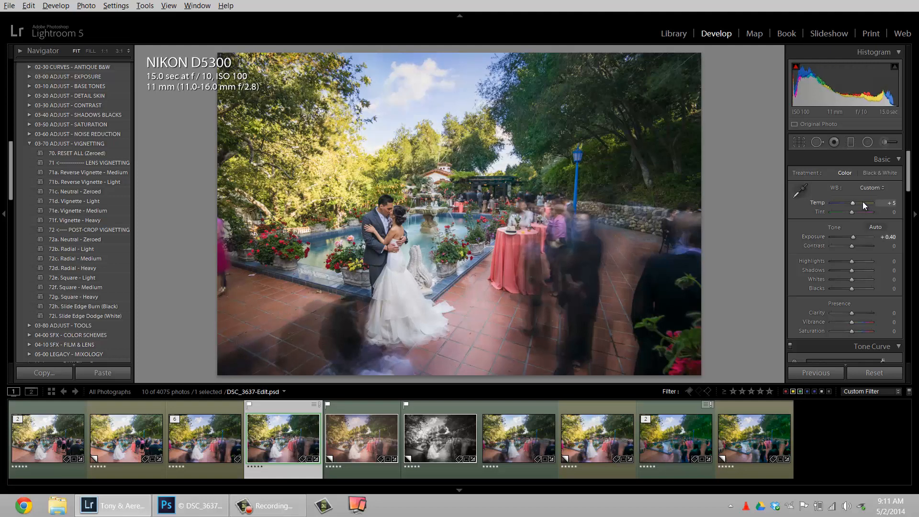
pyautogui.press('Up')
pyautogui.press('Up')
pyautogui.press('Up')
pyautogui.press('Up')
pyautogui.press('Up')
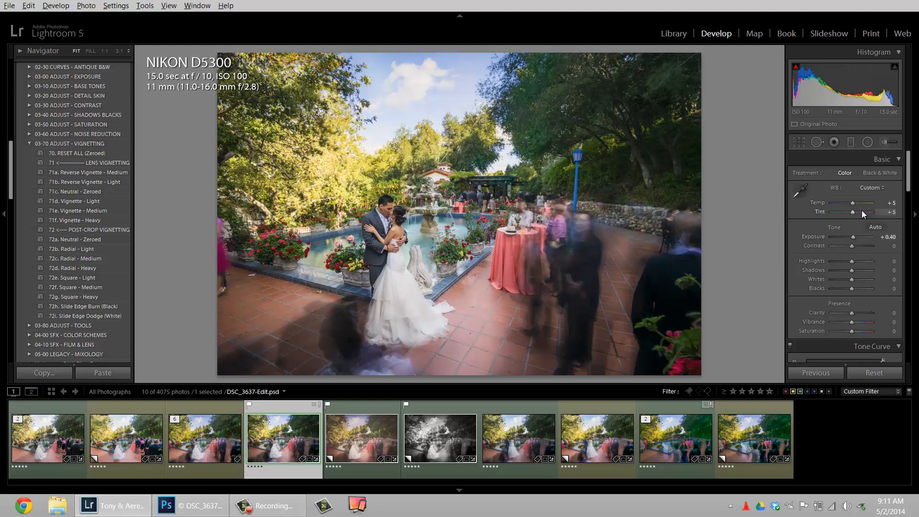
# Brush a 05 Dodge (Brighten) effect, with Exposure at -0.50, across the central tree line and the dark trees above the stone wall.
pyautogui.press('k')
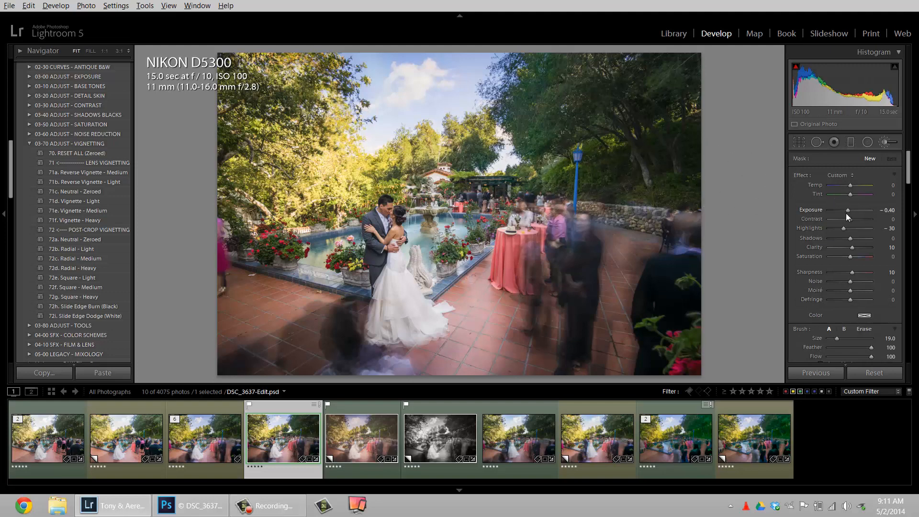
pyautogui.click(837, 175)
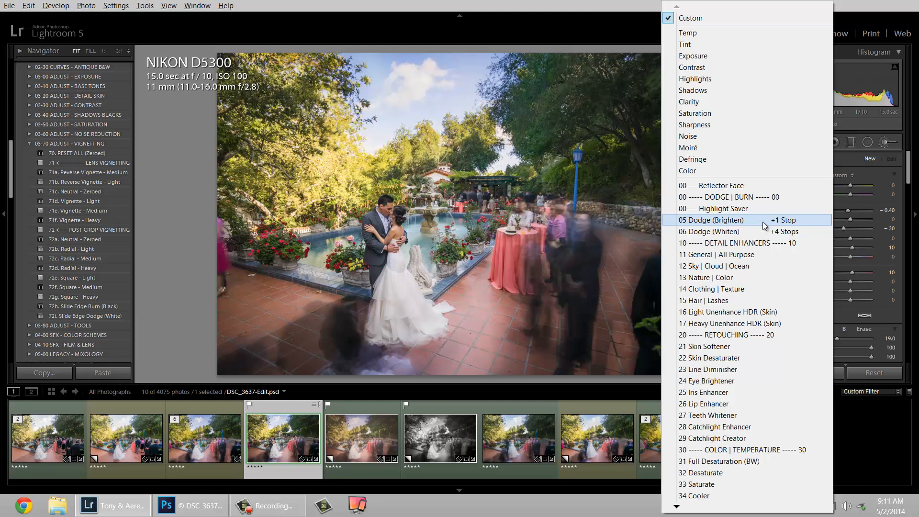
pyautogui.click(780, 221)
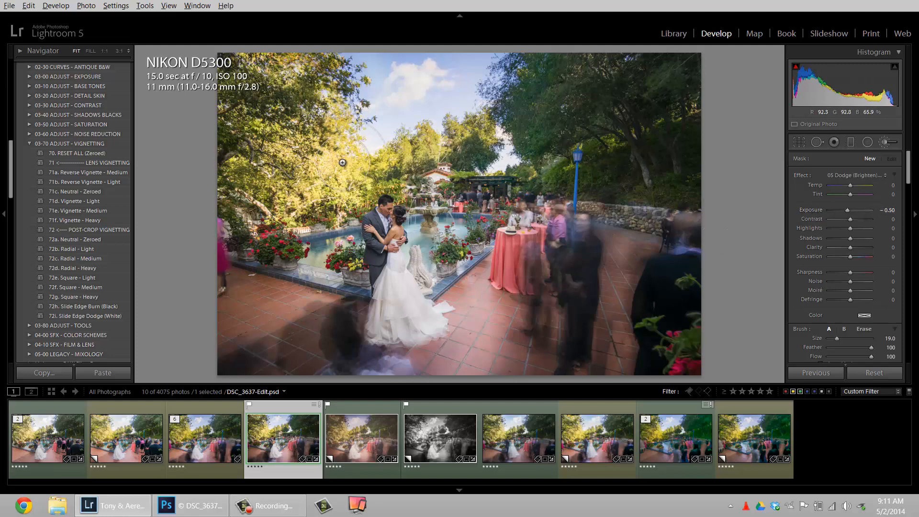
pyautogui.moveTo(341, 141)
pyautogui.mouseDown()
pyautogui.moveTo(393, 128)
pyautogui.moveTo(478, 134)
pyautogui.mouseUp()
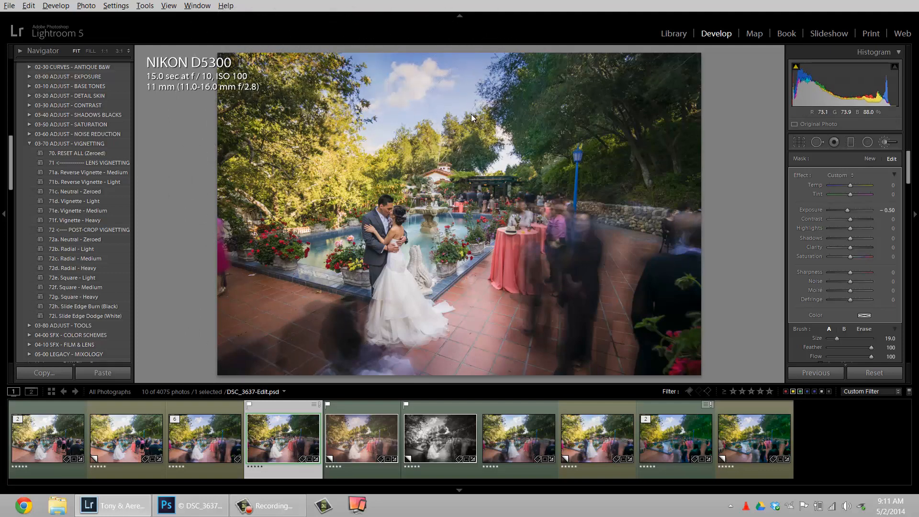
pyautogui.moveTo(595, 62)
pyautogui.mouseDown()
pyautogui.moveTo(590, 97)
pyautogui.moveTo(674, 154)
pyautogui.moveTo(659, 165)
pyautogui.mouseUp()
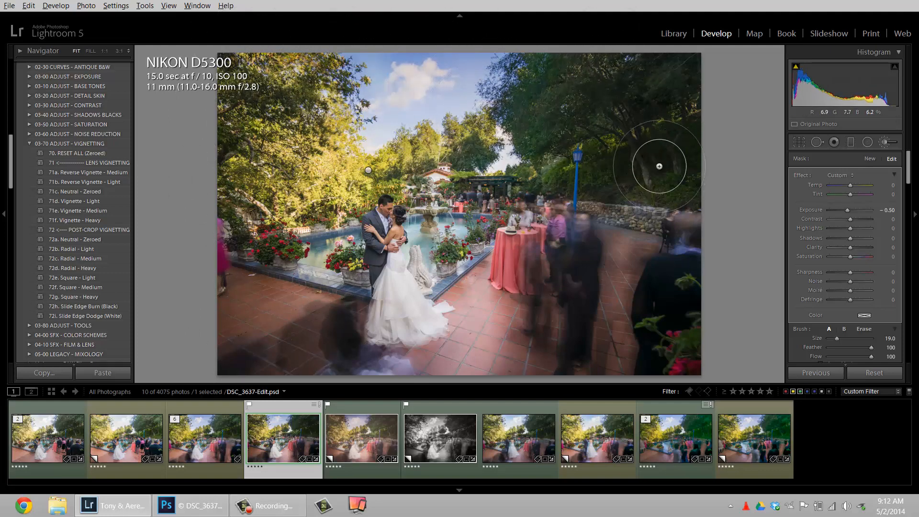
# Add a second -0.50 Exposure brush adjustment from the sunlit trees across the lower sky, and finish local brushing.
pyautogui.press('Return')
pyautogui.moveTo(341, 165)
pyautogui.mouseDown()
pyautogui.moveTo(319, 170)
pyautogui.moveTo(365, 146)
pyautogui.moveTo(467, 139)
pyautogui.moveTo(277, 167)
pyautogui.moveTo(316, 122)
pyautogui.moveTo(352, 110)
pyautogui.moveTo(409, 131)
pyautogui.moveTo(442, 111)
pyautogui.moveTo(451, 124)
pyautogui.mouseUp()
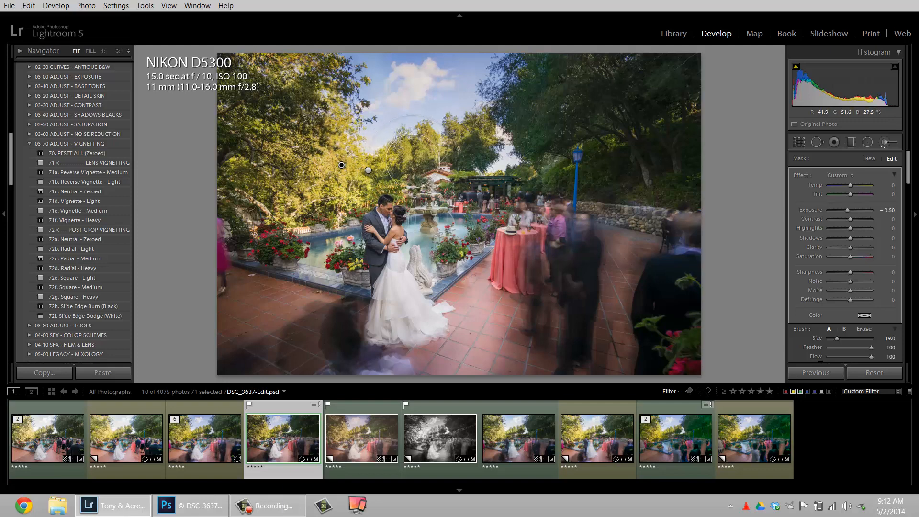
pyautogui.press('k')
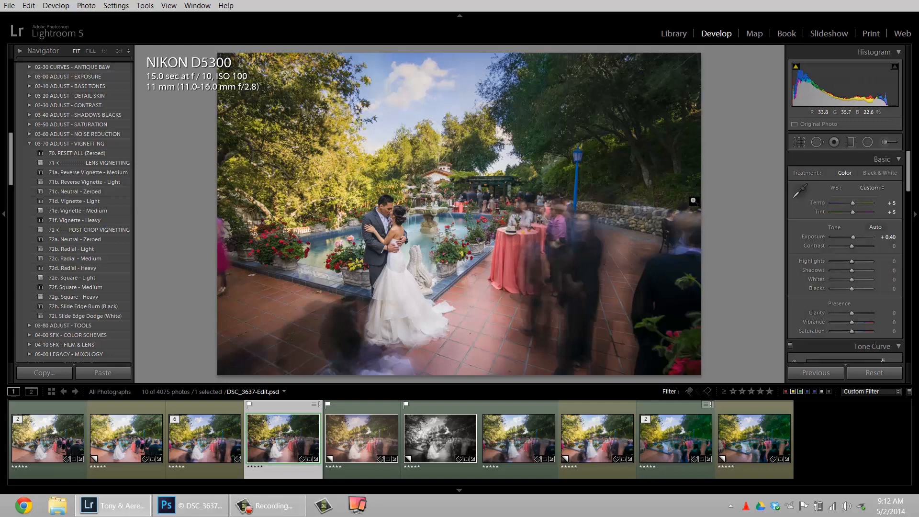
# Set Contrast to +20 and Shadows to +40.
pyautogui.press('Up')
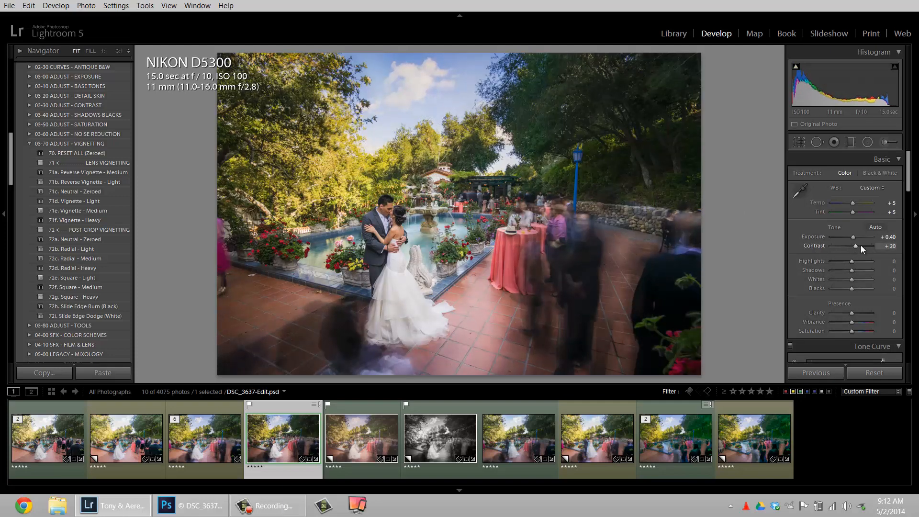
pyautogui.press('Up')
pyautogui.press('Up')
pyautogui.press('Up')
pyautogui.press('Up')
pyautogui.press('Up')
pyautogui.press('Up')
pyautogui.press('Up')
pyautogui.press('Up')
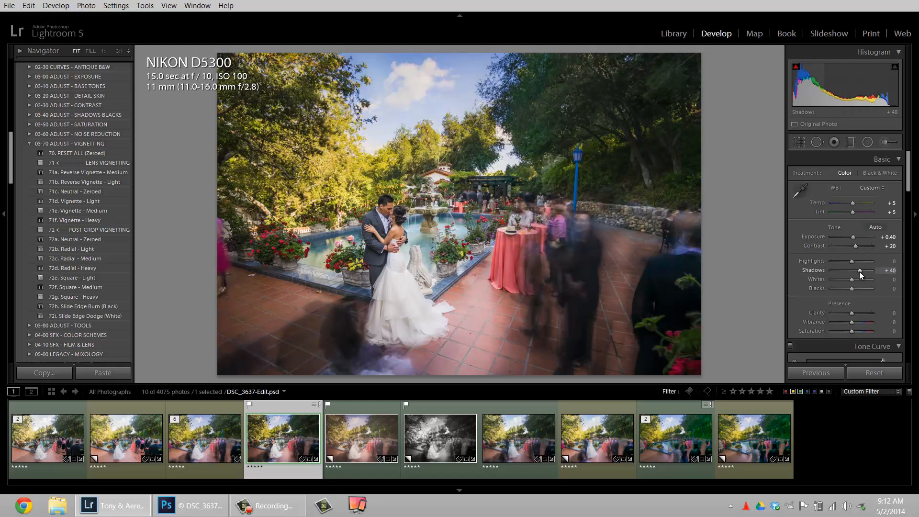
# Set Highlights to -10 and raise the overall Exposure to +0.50.
pyautogui.press('Down')
pyautogui.press('Down')
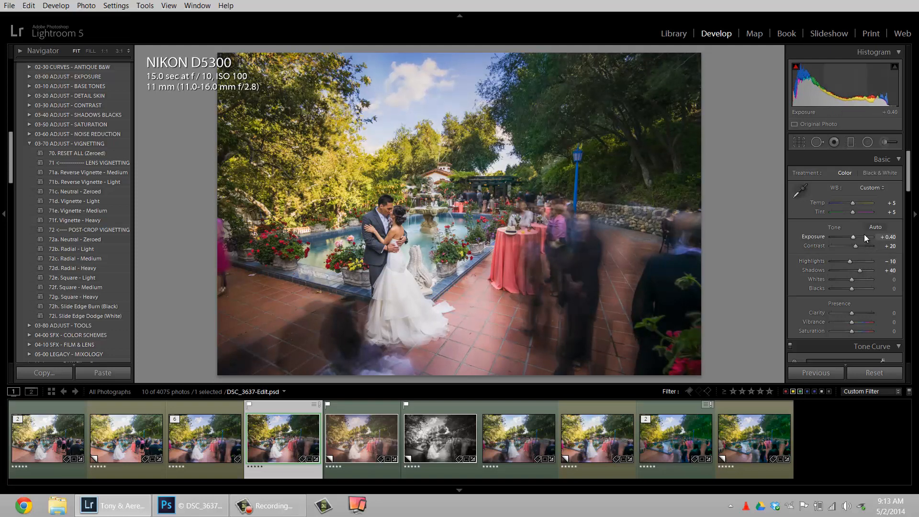
pyautogui.press('Up')
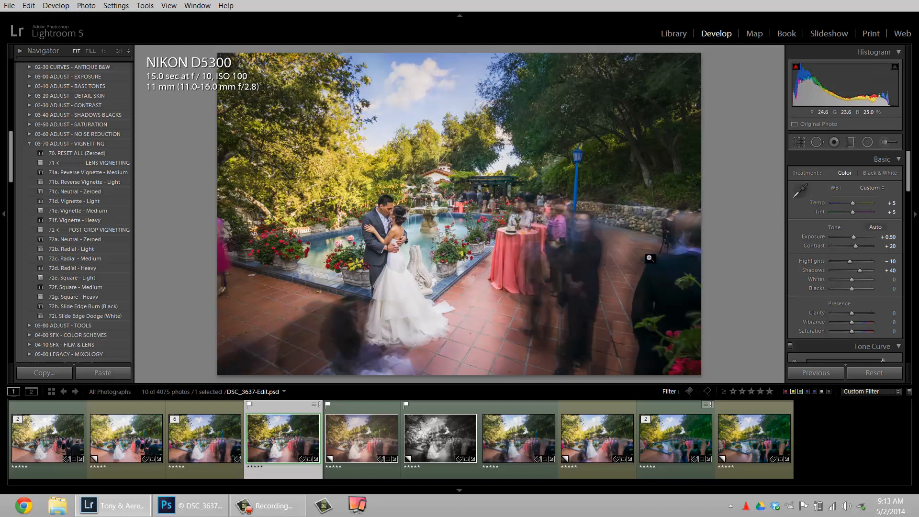
# Create two virtual copies of the finished color image and apply the 13b. Light Crush - B&W preset to Copy 4.
pyautogui.hotkey('ctrl', "'")
pyautogui.hotkey('ctrl', "'")
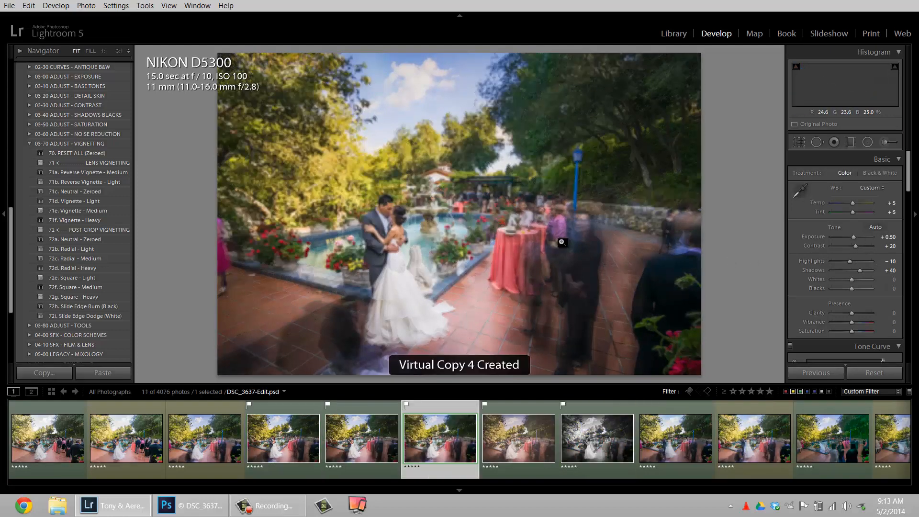
pyautogui.scroll(15, 65, 191)
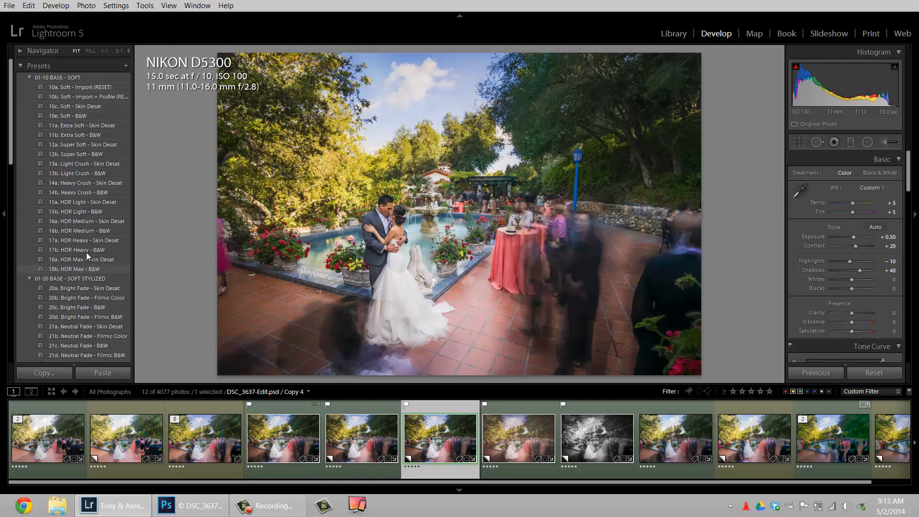
pyautogui.click(89, 172)
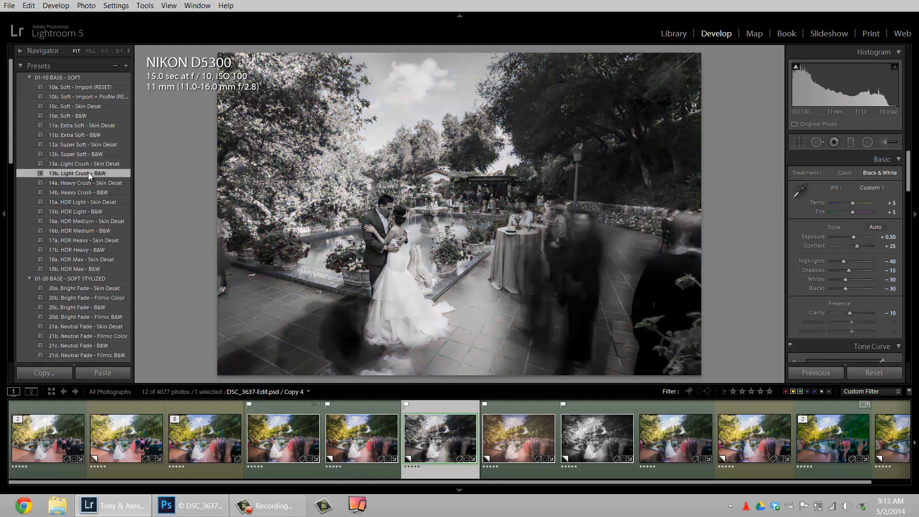
# Apply the 54c. B&W Warm Boost - Heavy preset from the 03-50 ADJUST - SATURATION group to the black-and-white copy.
pyautogui.scroll(-3, 76, 188)
pyautogui.scroll(-12, 76, 188)
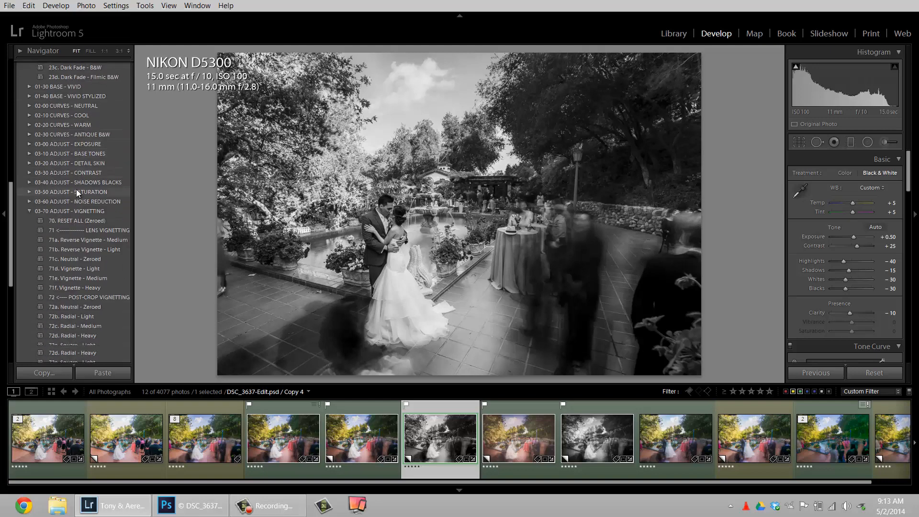
pyautogui.click(30, 126)
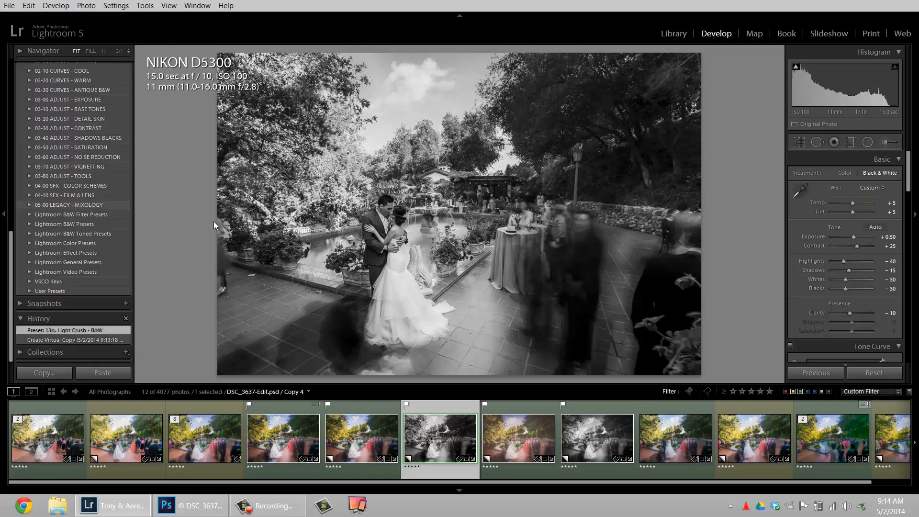
pyautogui.click(29, 119)
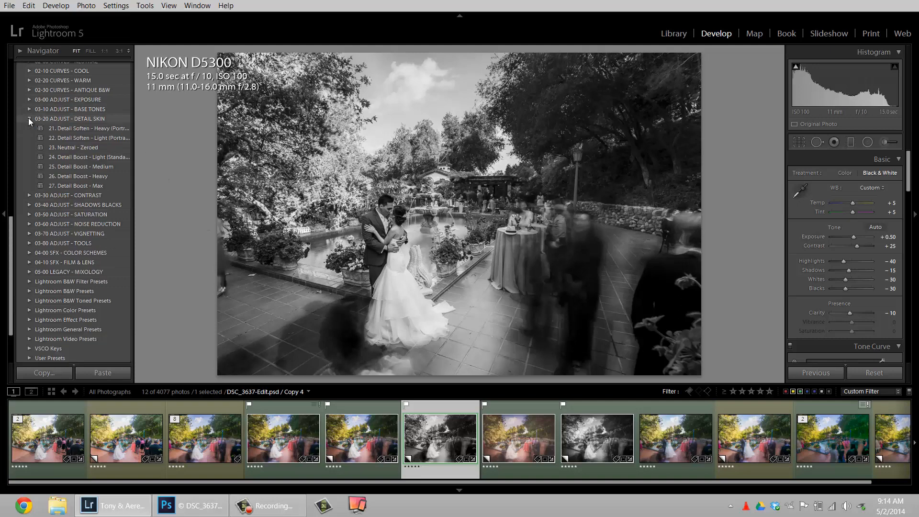
pyautogui.scroll(6, 28, 118)
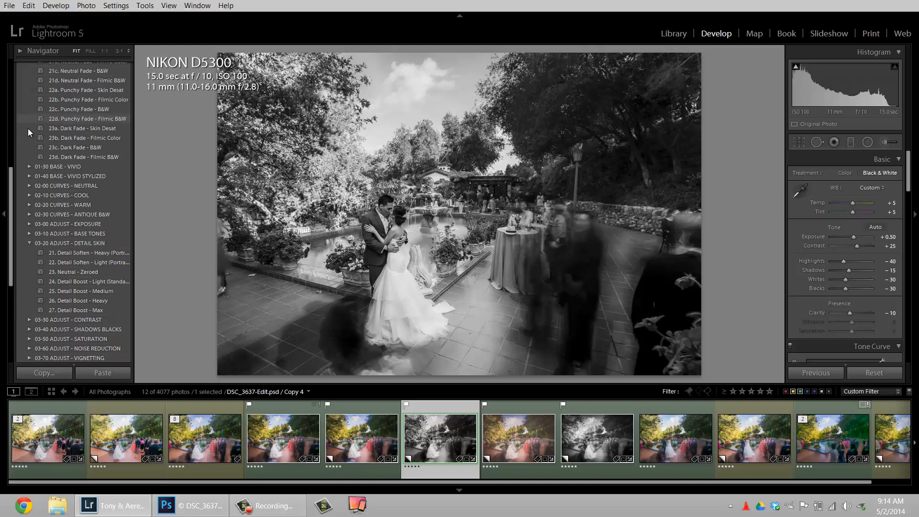
pyautogui.scroll(-3, 21, 199)
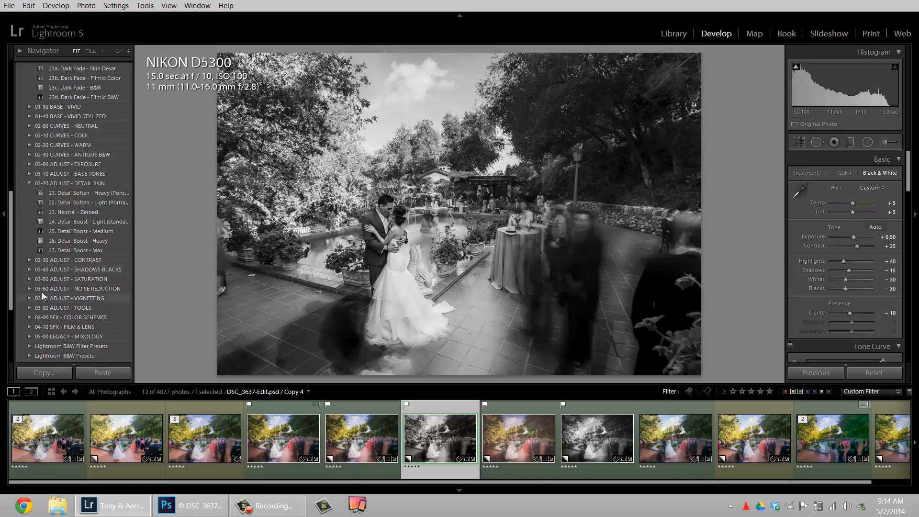
pyautogui.click(29, 279)
pyautogui.scroll(-9, 38, 268)
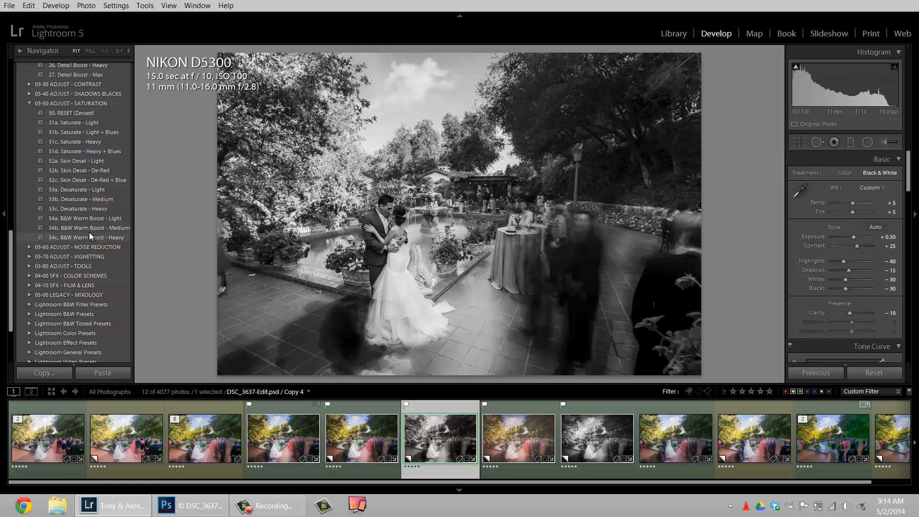
pyautogui.click(89, 230)
pyautogui.click(93, 236)
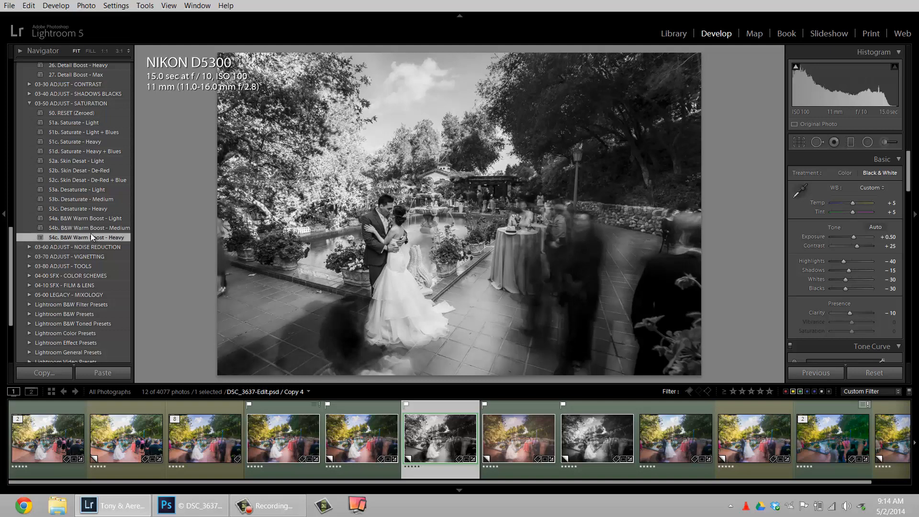
# Lower Blue in the Black & White Mix to -45 on the black-and-white copy.
pyautogui.scroll(-10, 851, 244)
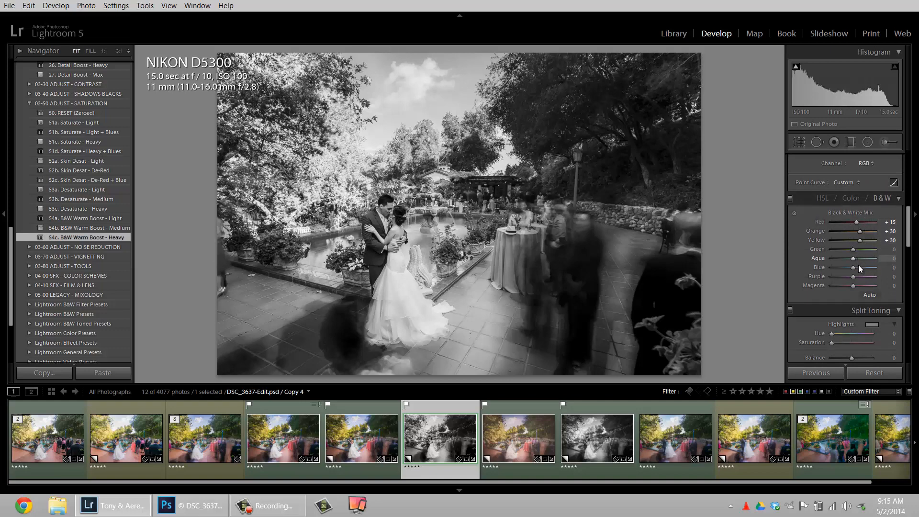
pyautogui.press('Down')
pyautogui.press('Down')
pyautogui.press('Down')
pyautogui.press('Down')
pyautogui.press('Down')
pyautogui.press('Down')
pyautogui.press('Down')
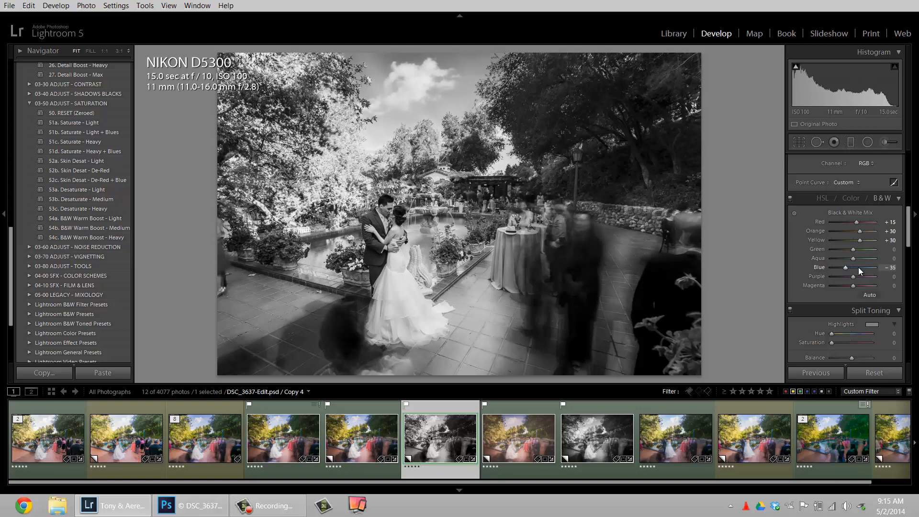
pyautogui.press('Down')
pyautogui.press('Down')
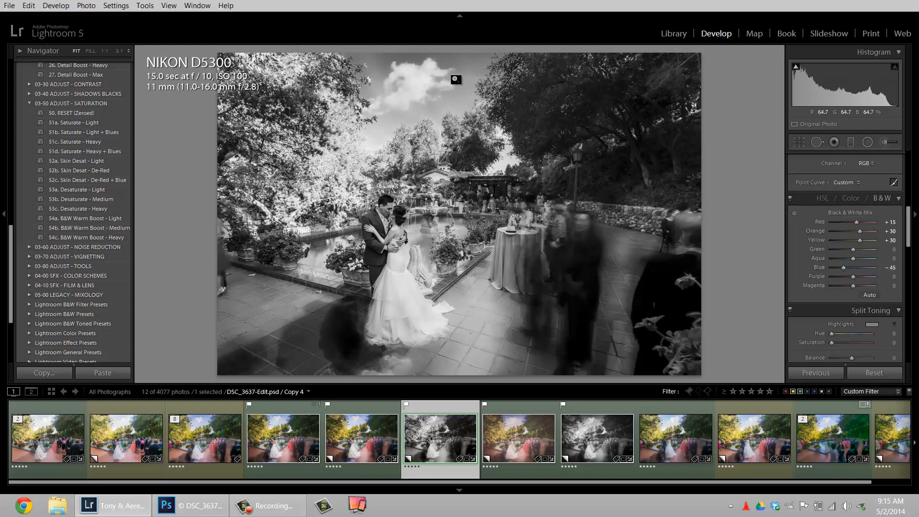
# Bring Blue in the Black & White Mix up to -5 to lighten the sky.
pyautogui.press('Up')
pyautogui.press('Up')
pyautogui.press('Up')
pyautogui.press('Up')
pyautogui.press('Up')
pyautogui.press('Up')
pyautogui.press('Up')
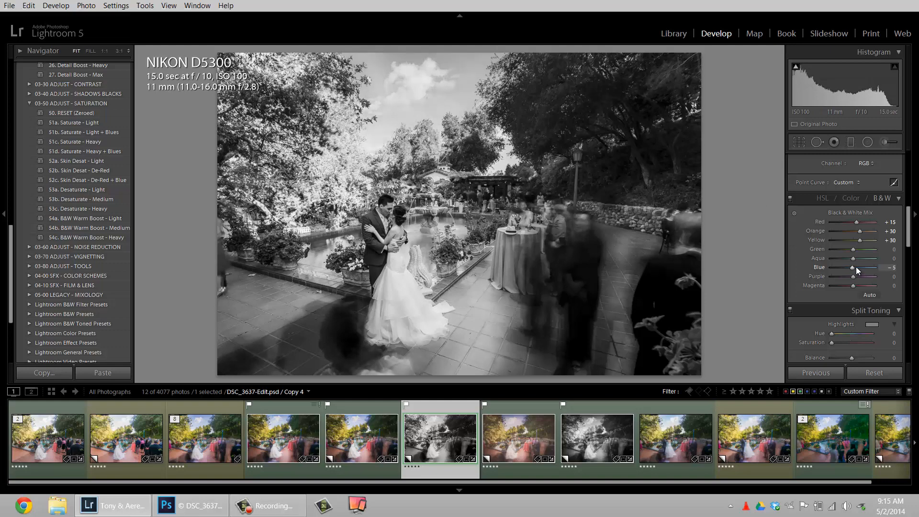
# Paint over the bright trees behind the couple with an Adjustment Brush at Exposure -1.10.
pyautogui.press('k')
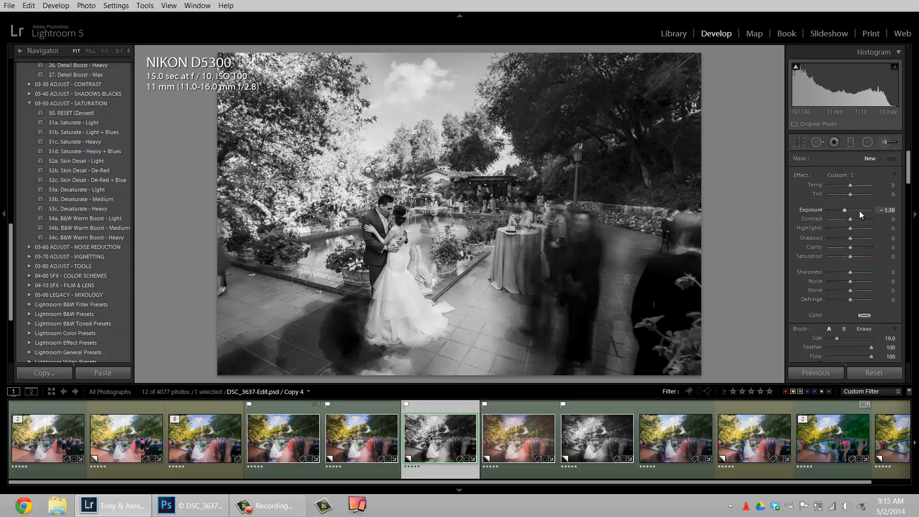
pyautogui.press('Up')
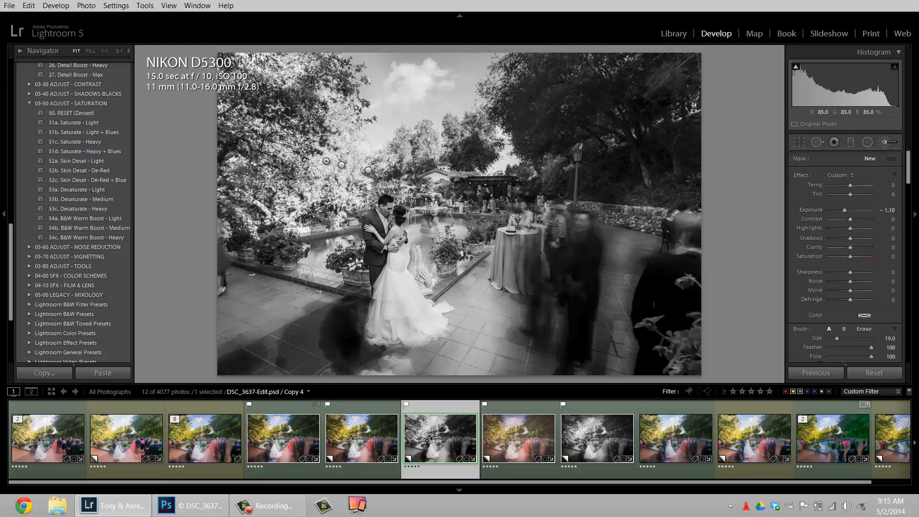
pyautogui.moveTo(319, 175)
pyautogui.mouseDown()
pyautogui.moveTo(309, 174)
pyautogui.moveTo(330, 165)
pyautogui.moveTo(323, 135)
pyautogui.mouseUp()
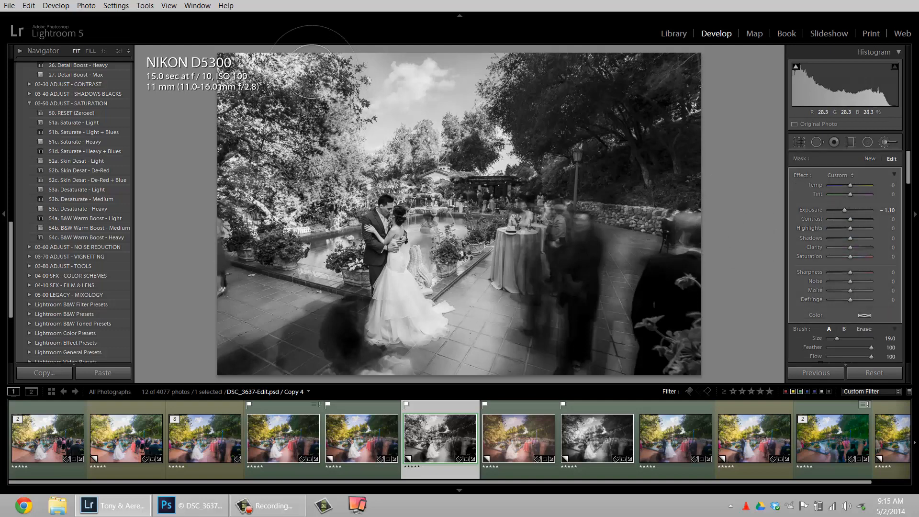
pyautogui.moveTo(280, 160)
pyautogui.mouseDown()
pyautogui.moveTo(268, 194)
pyautogui.moveTo(352, 162)
pyautogui.moveTo(439, 154)
pyautogui.mouseUp()
# Fine-tune the tree brush adjustment, trying brighter values and settling on Exposure -0.95.
pyautogui.press('Up')
pyautogui.click(857, 211)
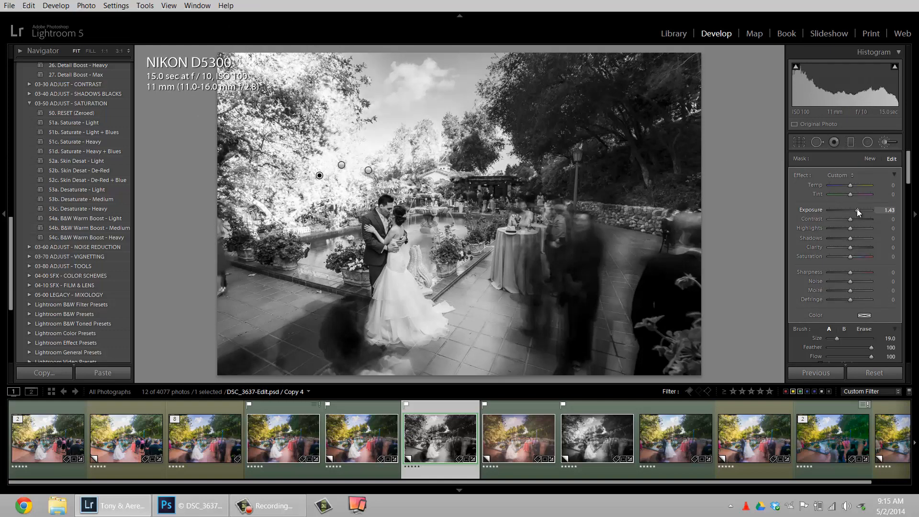
pyautogui.hotkey('ctrl', 'z')
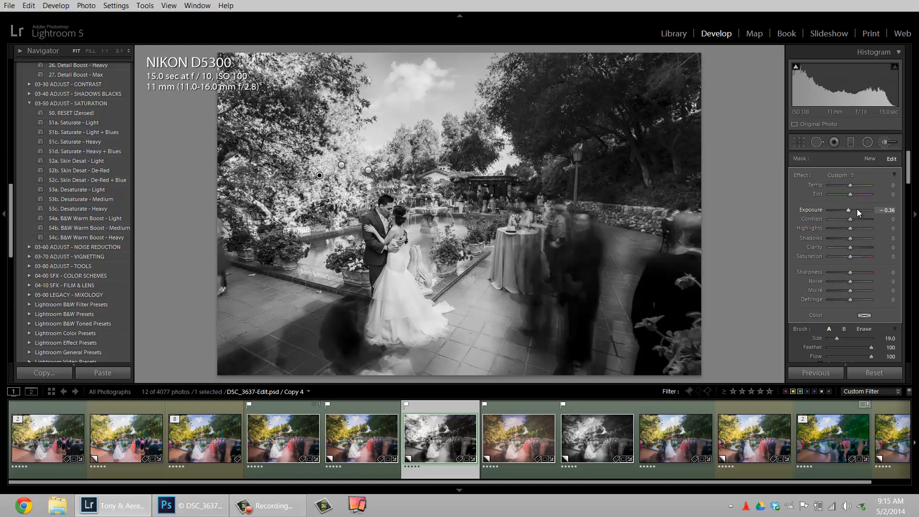
pyautogui.hotkey('ctrl', 'z')
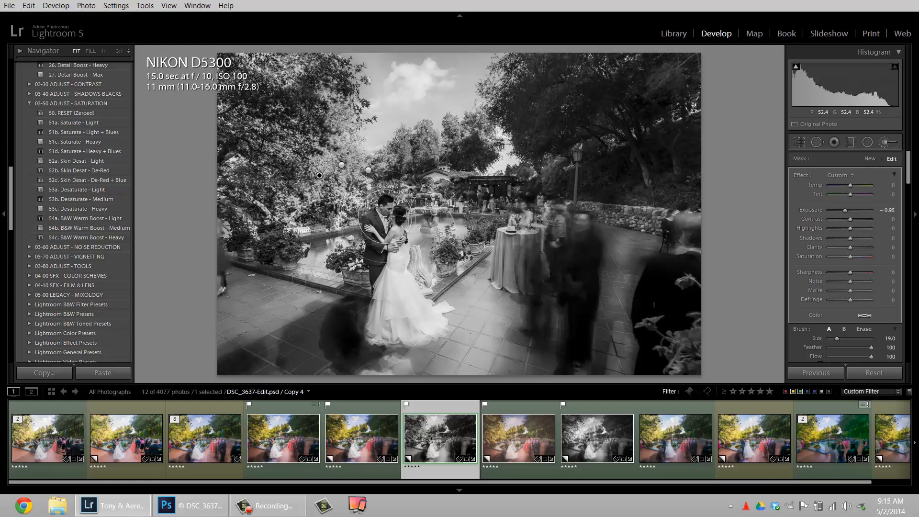
# Start a new brush adjustment with Exposure 0.50 and size 35, and brighten the couple with it.
pyautogui.press('Return')
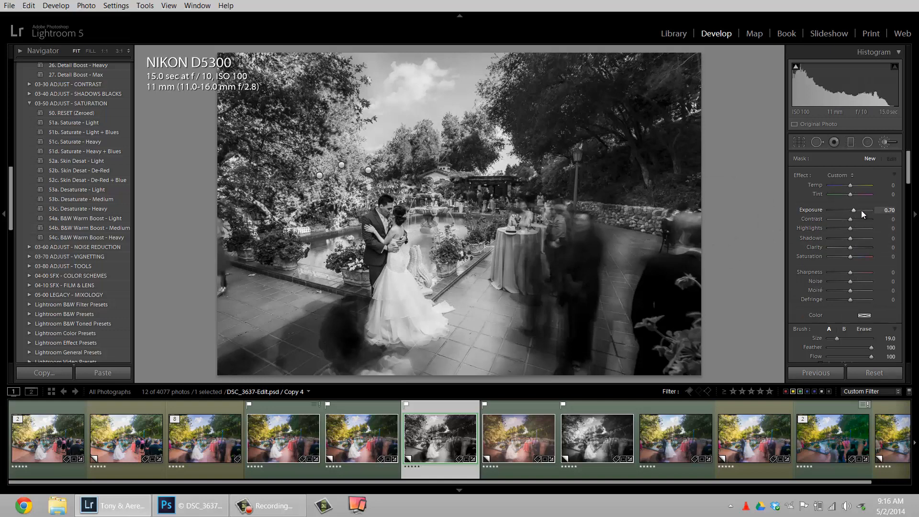
pyautogui.scroll(4, 380, 213)
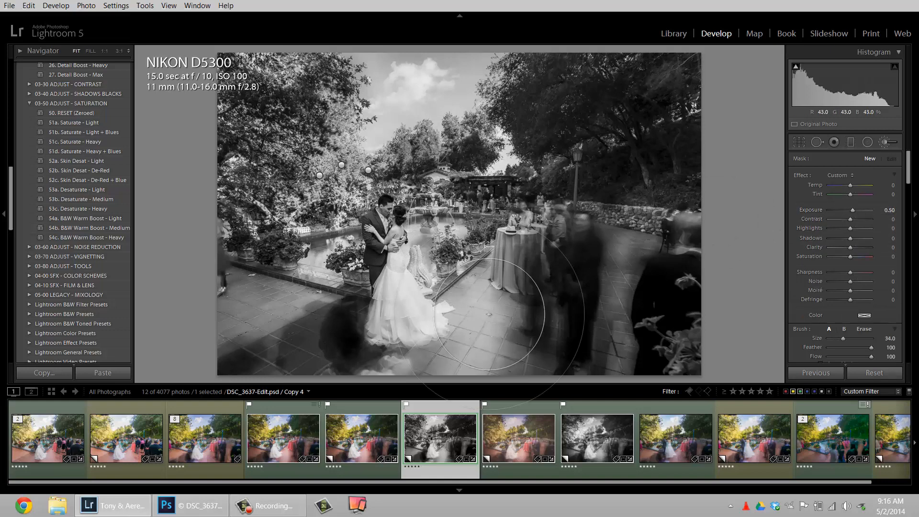
pyautogui.click(380, 211)
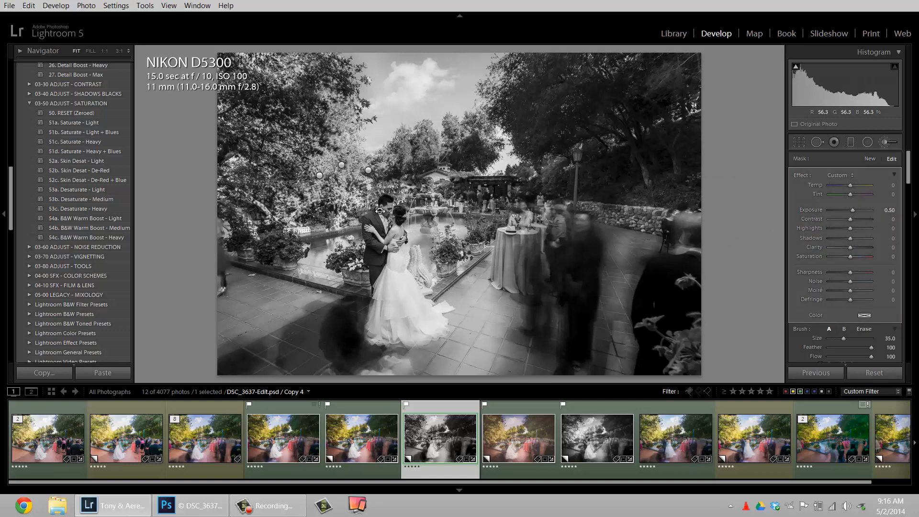
# Apply the 21b. Neutral Fade - Filmic Color preset from 01-20 BASE - SOFT STYLIZED to the color virtual copy, Copy 3.
pyautogui.click(366, 440)
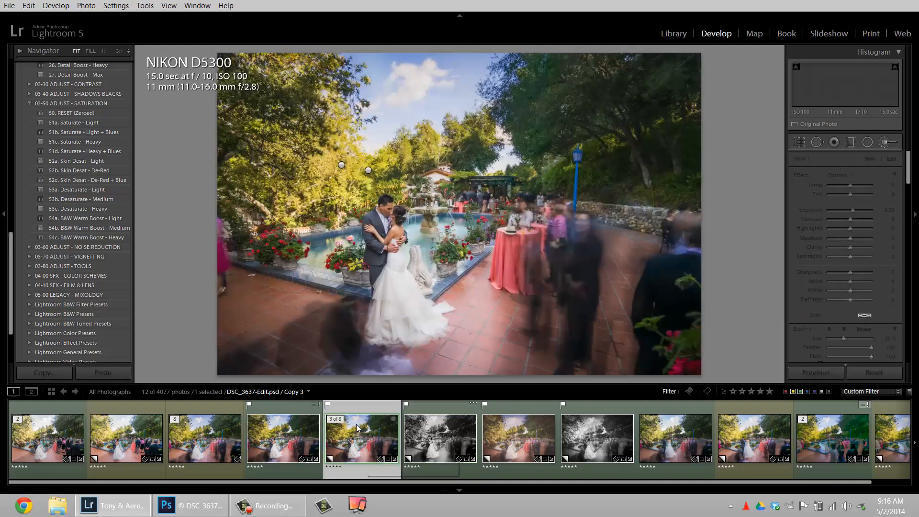
pyautogui.scroll(10, 83, 180)
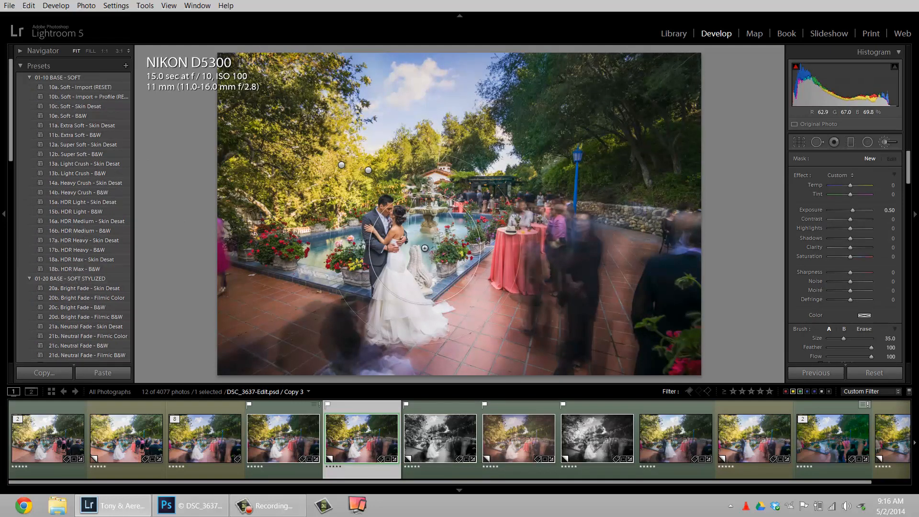
pyautogui.click(82, 326)
pyautogui.click(84, 336)
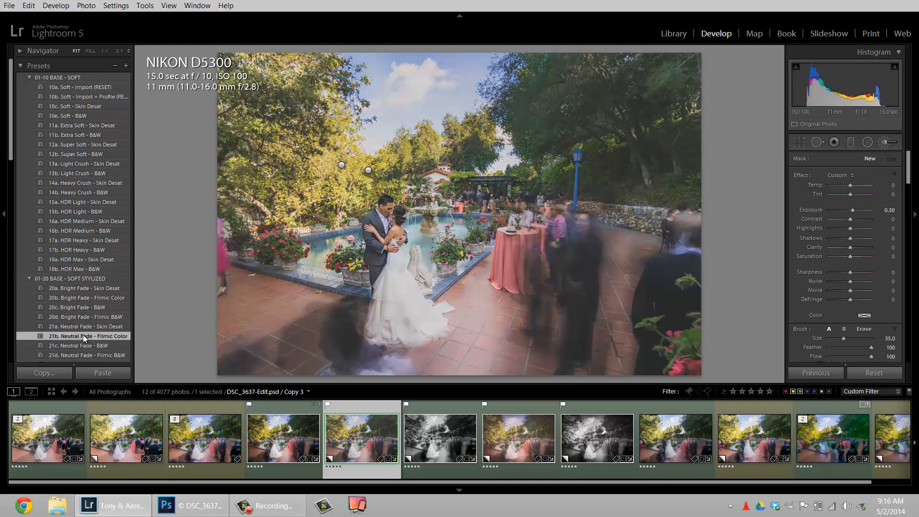
# Try several 02-20 CURVES - WARM presets on Copy 3, including 23b. Neutral Punch, 22d. Neutral Wash, 21b. Bright Wash and 25b. Dark Wash.
pyautogui.scroll(-9, 59, 296)
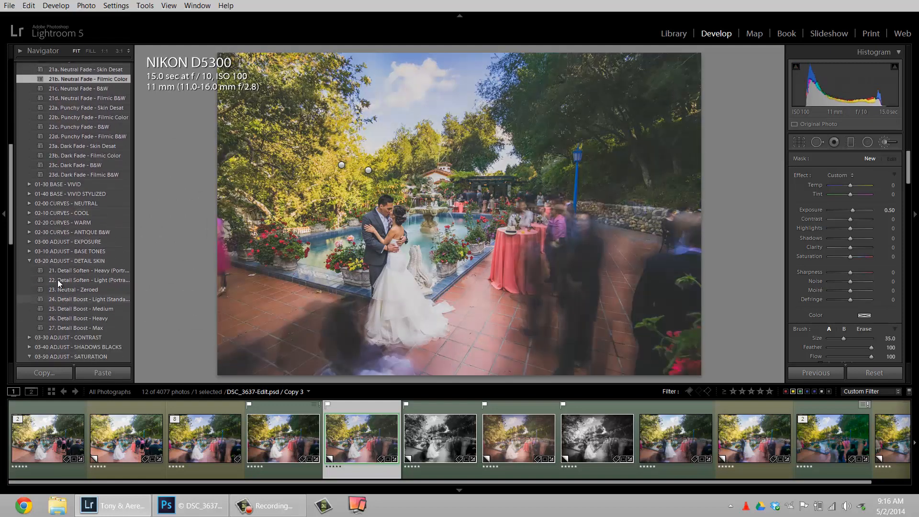
pyautogui.click(28, 222)
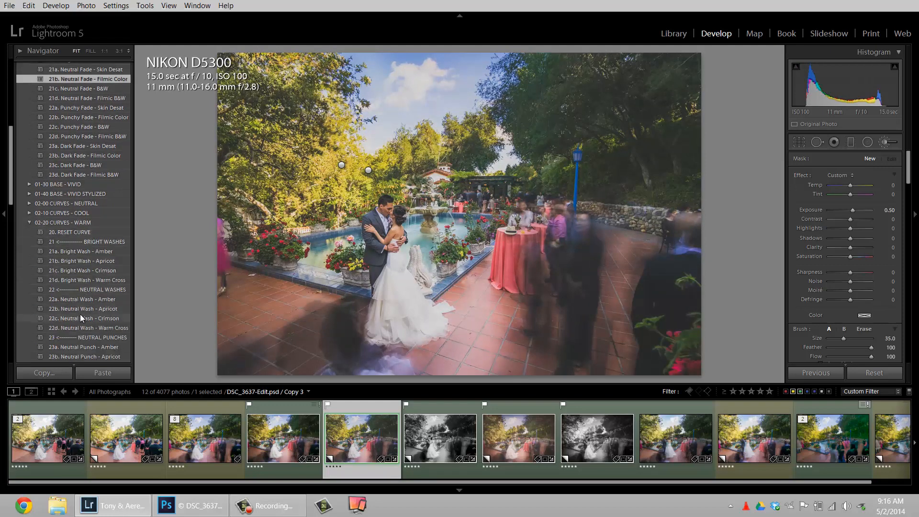
pyautogui.scroll(-5, 79, 313)
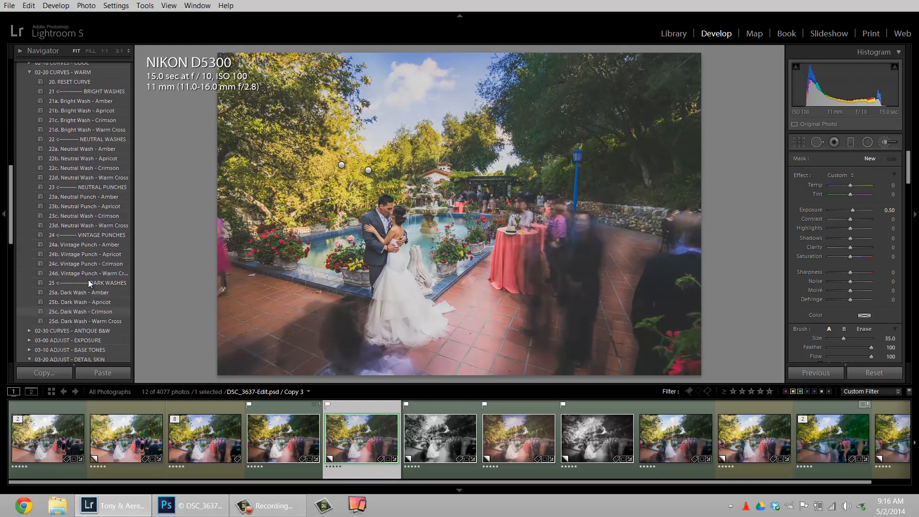
pyautogui.click(98, 206)
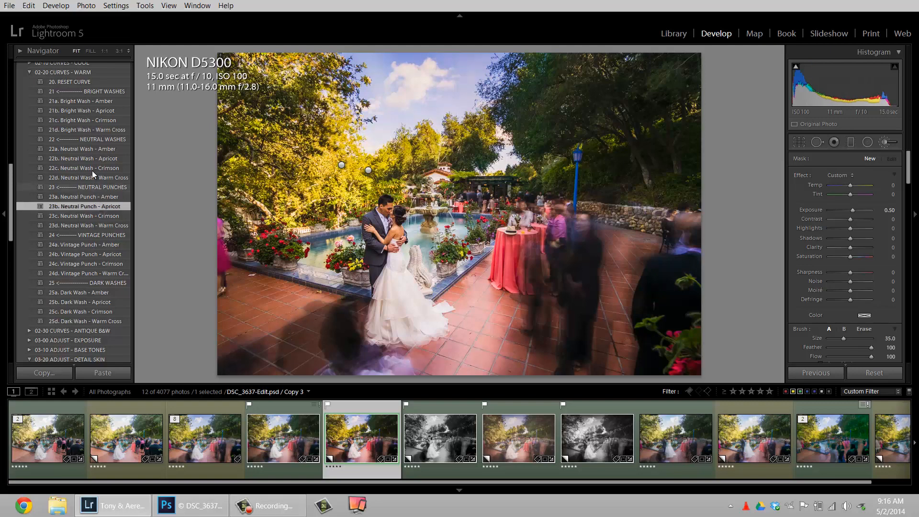
pyautogui.click(99, 159)
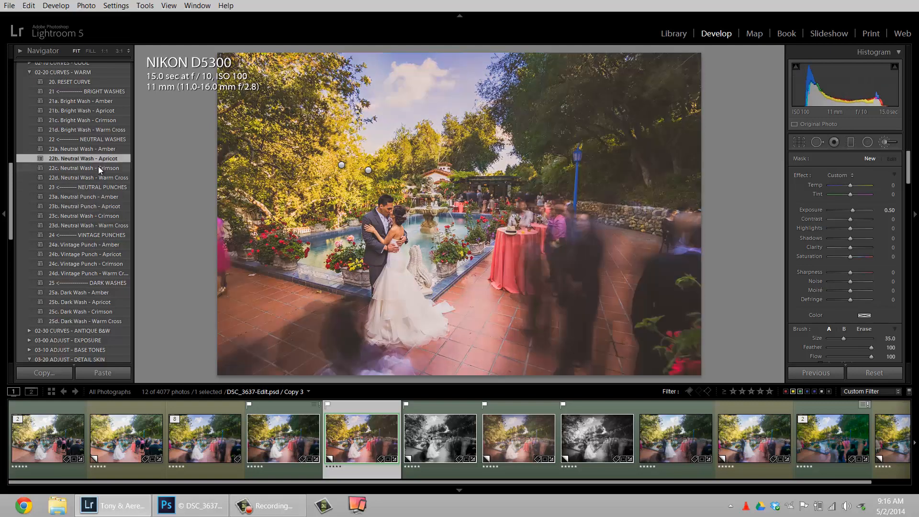
pyautogui.click(95, 177)
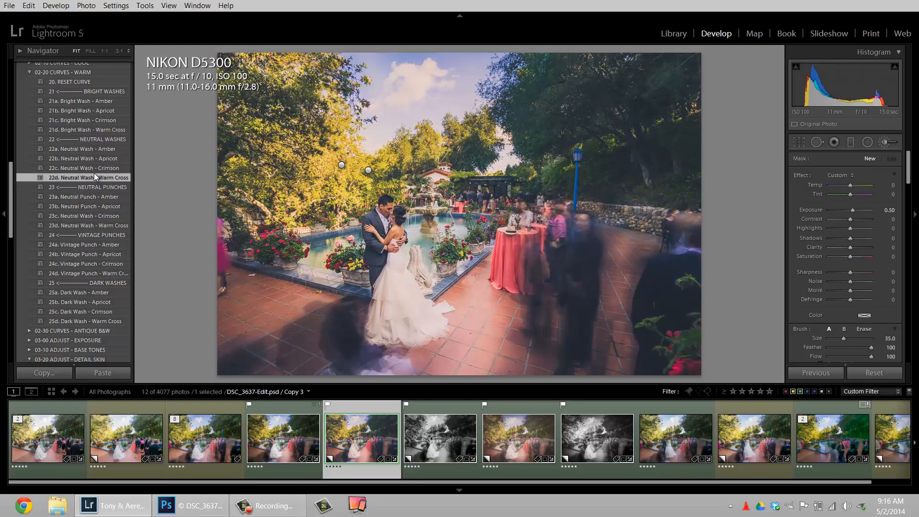
pyautogui.click(99, 158)
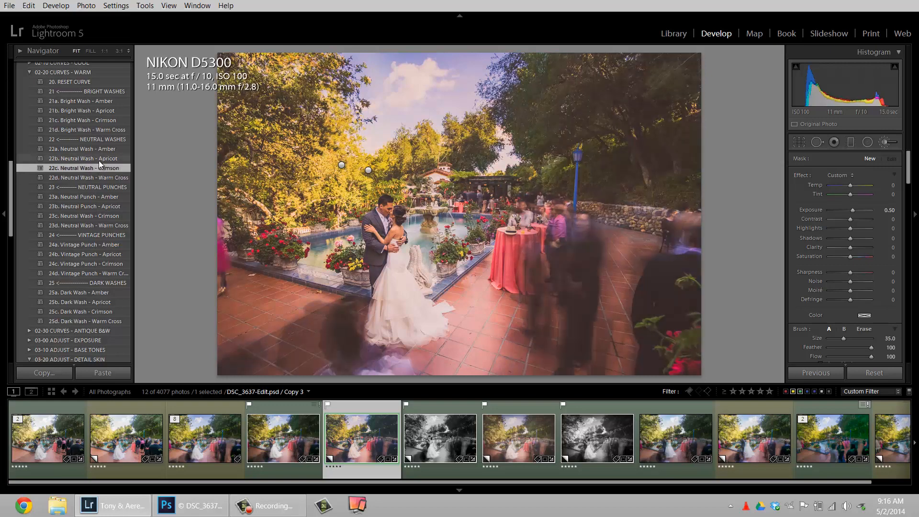
pyautogui.click(101, 129)
pyautogui.click(98, 111)
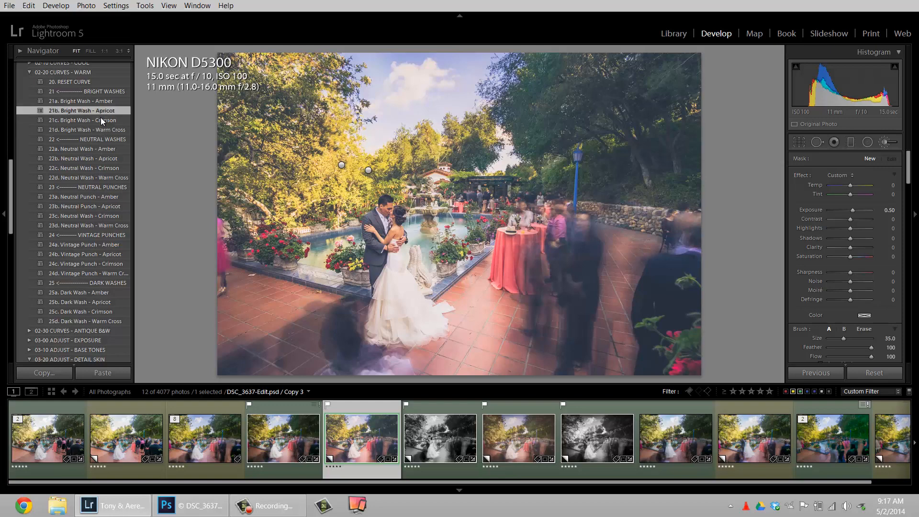
pyautogui.click(91, 302)
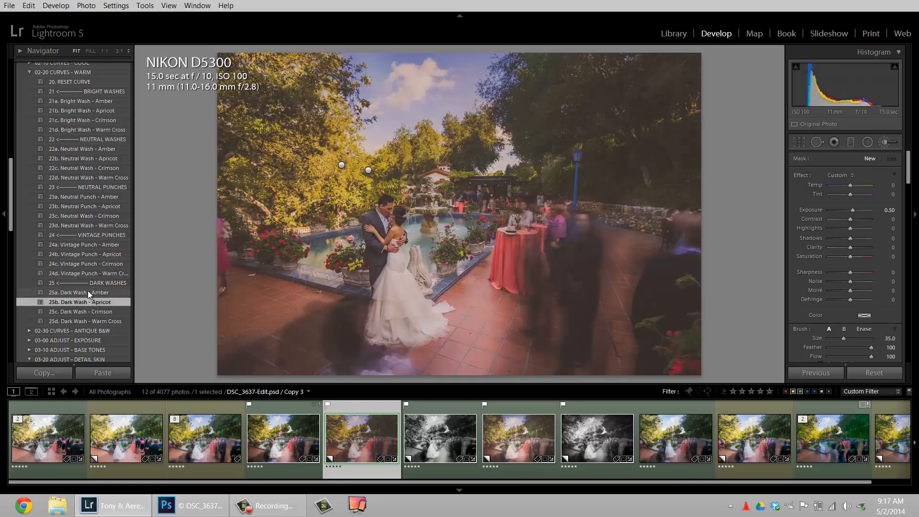
# Compare the Neutral Wash curve presets on Copy 3 and apply 22b. Neutral Wash - Apricot.
pyautogui.click(90, 157)
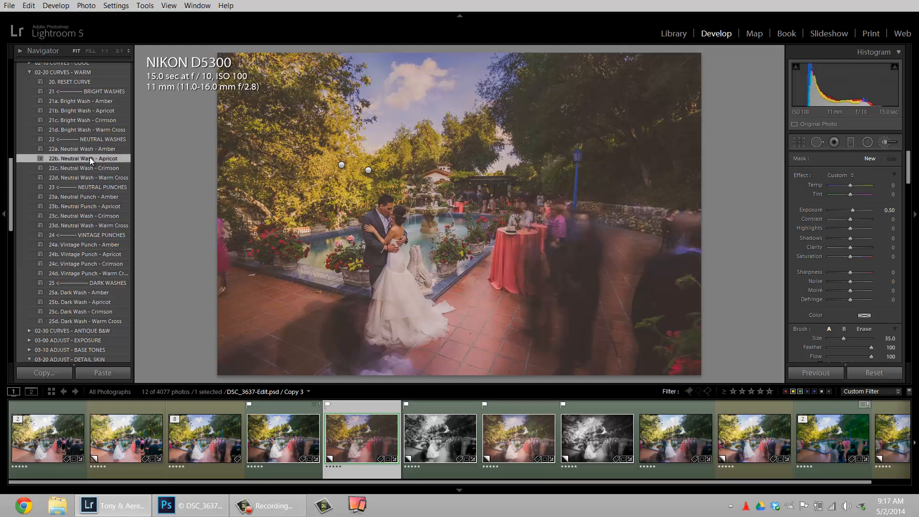
pyautogui.click(93, 151)
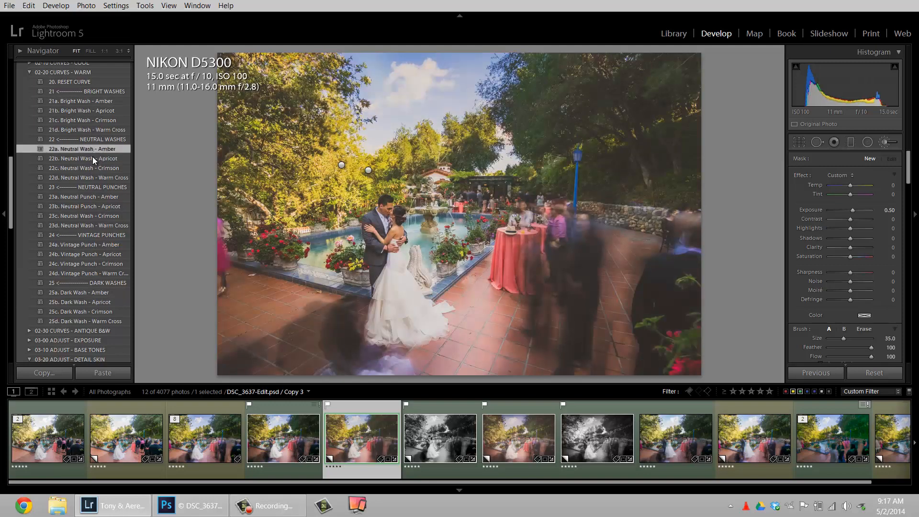
pyautogui.click(92, 163)
pyautogui.click(95, 157)
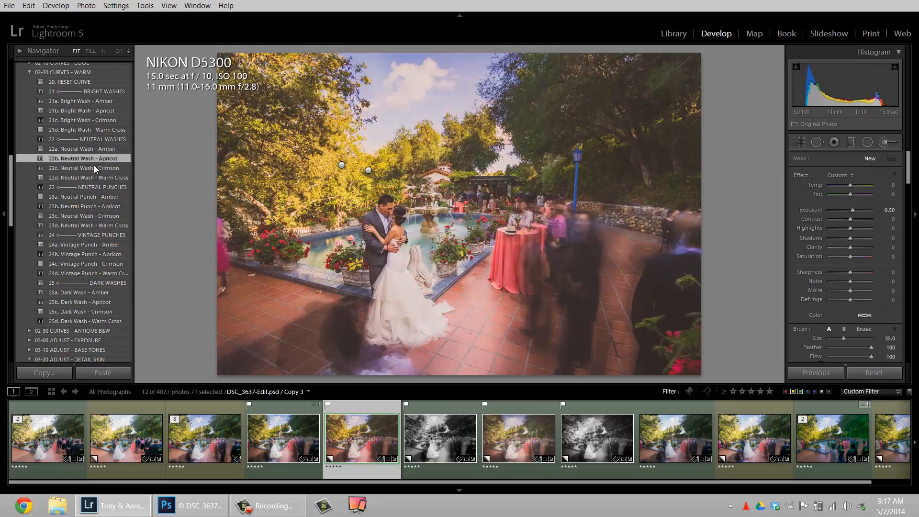
# Close the Adjustment Brush and set Contrast to 0 on the warm-toned copy.
pyautogui.press('k')
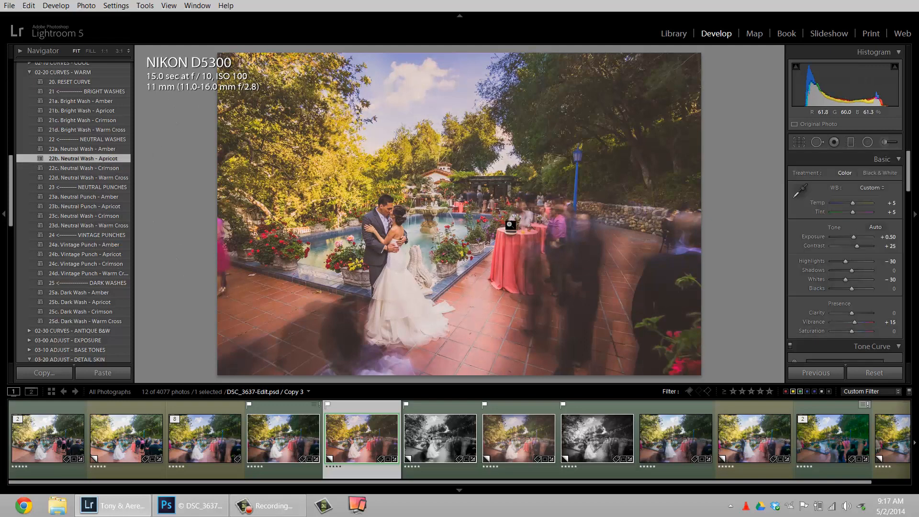
pyautogui.moveTo(851, 249); pyautogui.dragTo(849, 247)
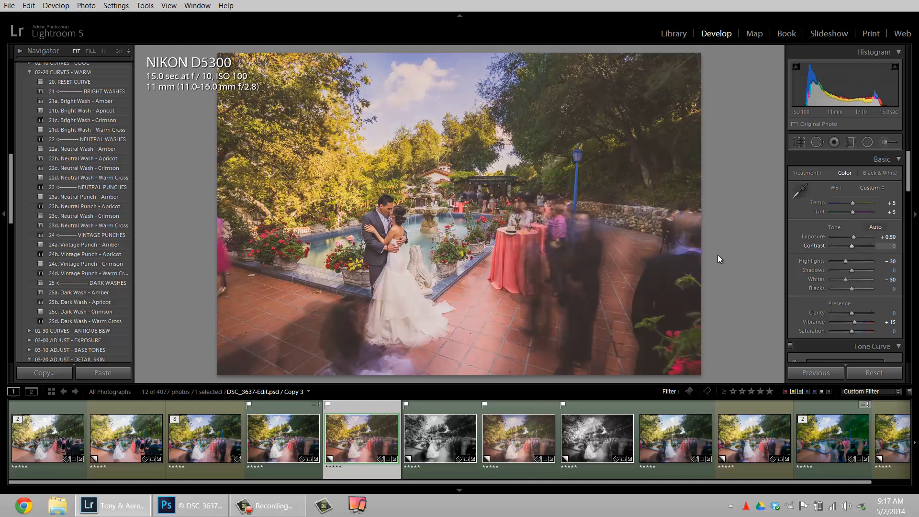
# Apply the 72c. Radial - Medium post-crop vignette preset from the 03-70 ADJUST - VIGNETTING group.
pyautogui.scroll(-8, 74, 176)
pyautogui.scroll(8, 73, 175)
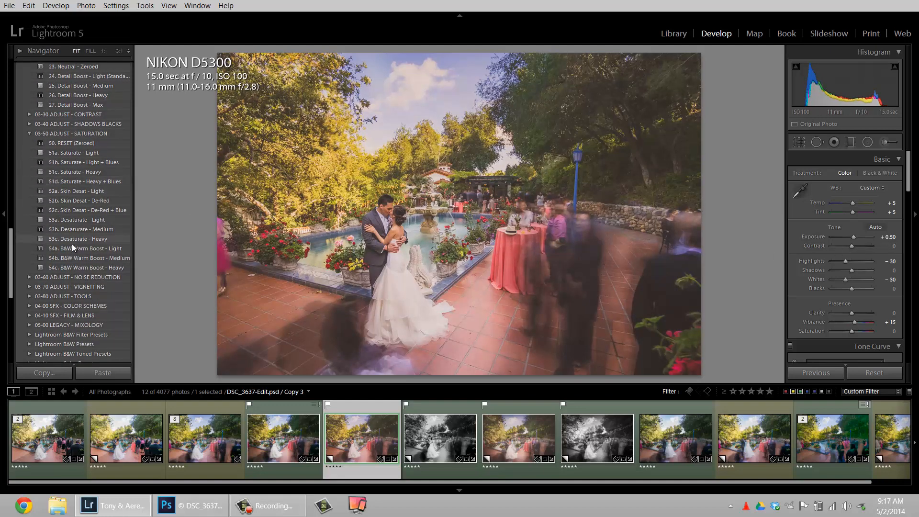
pyautogui.click(31, 287)
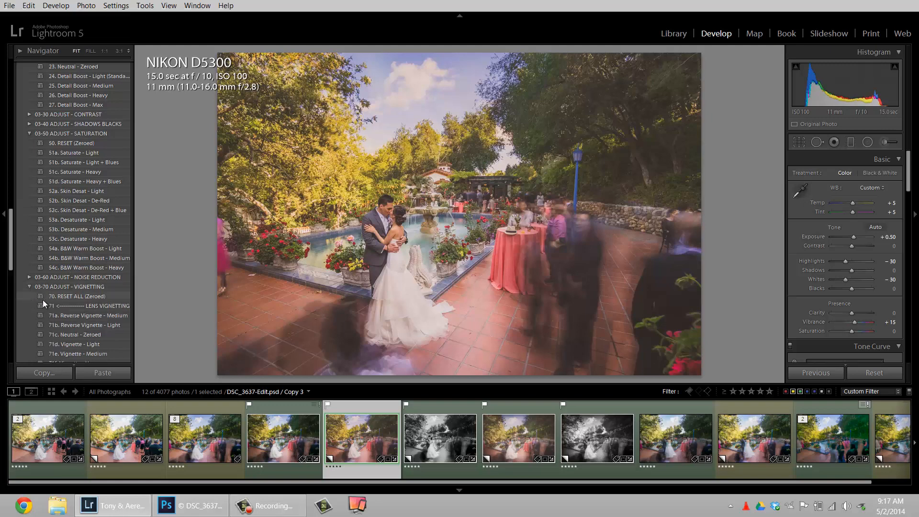
pyautogui.scroll(-4, 86, 337)
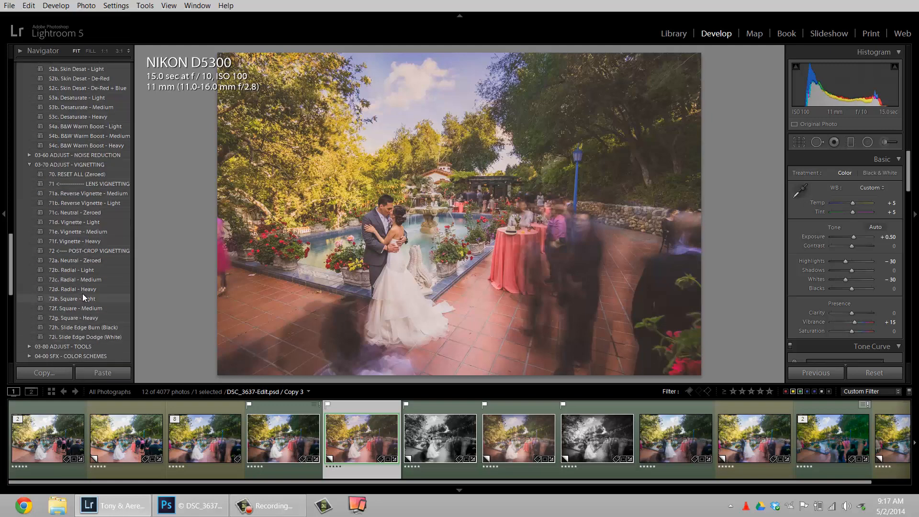
pyautogui.click(91, 281)
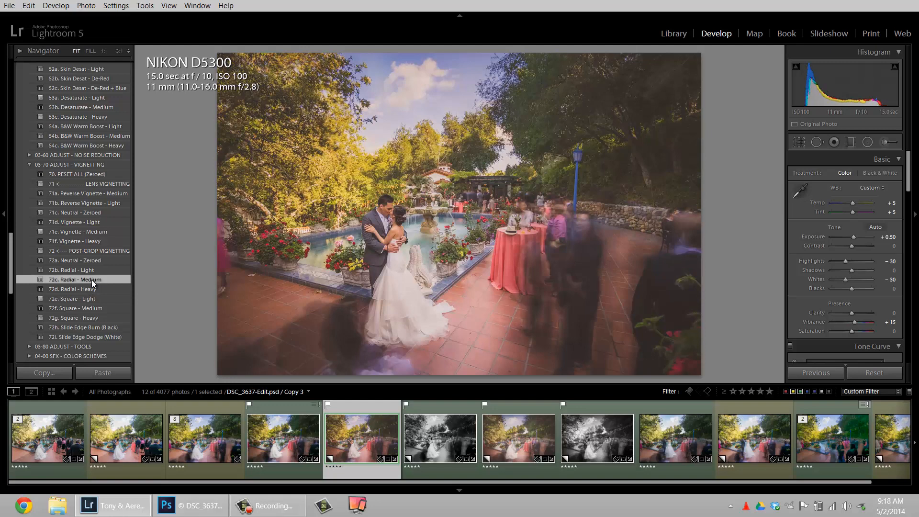
# Compare the base color edit with its virtual copies, and reset all develop settings on the black-and-white Copy 4.
pyautogui.press('Left')
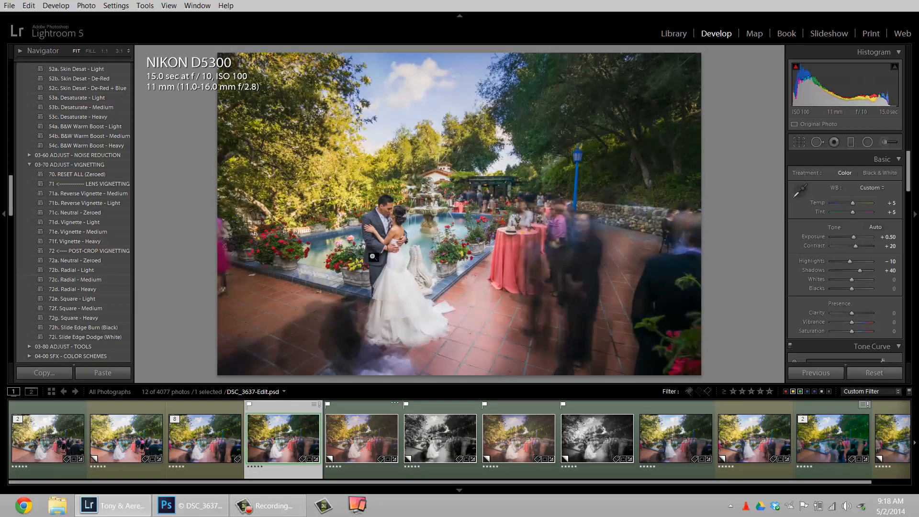
pyautogui.press('Right')
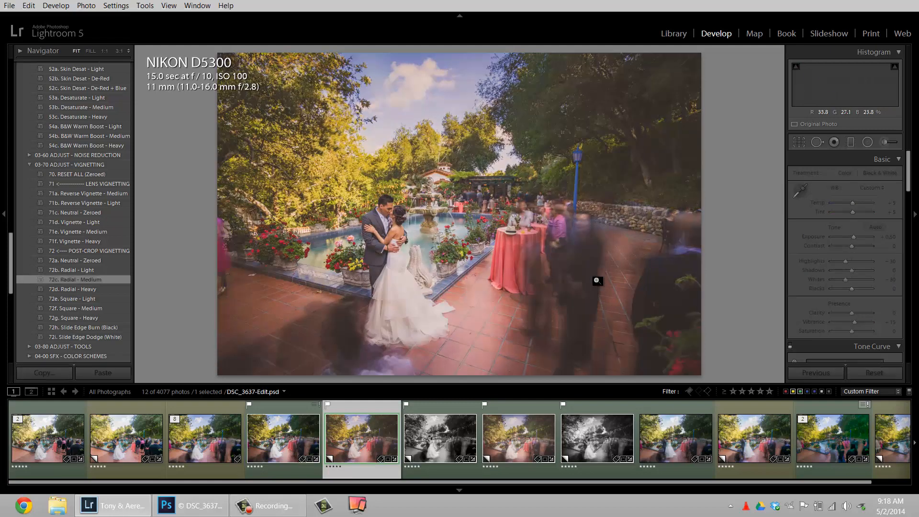
pyautogui.press('Right')
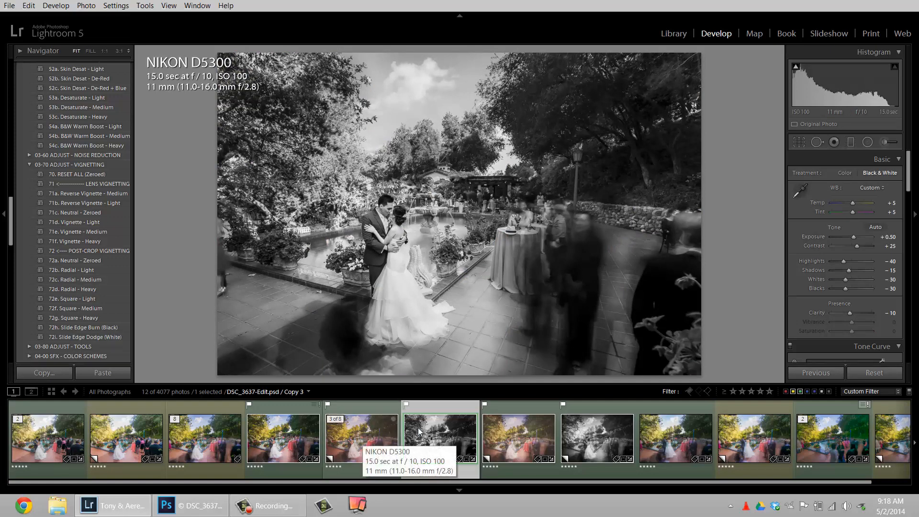
pyautogui.click(871, 372)
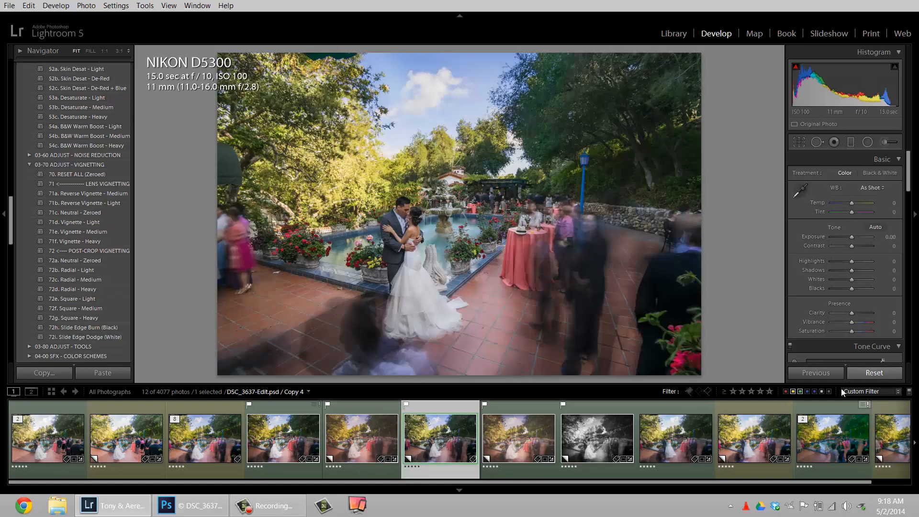